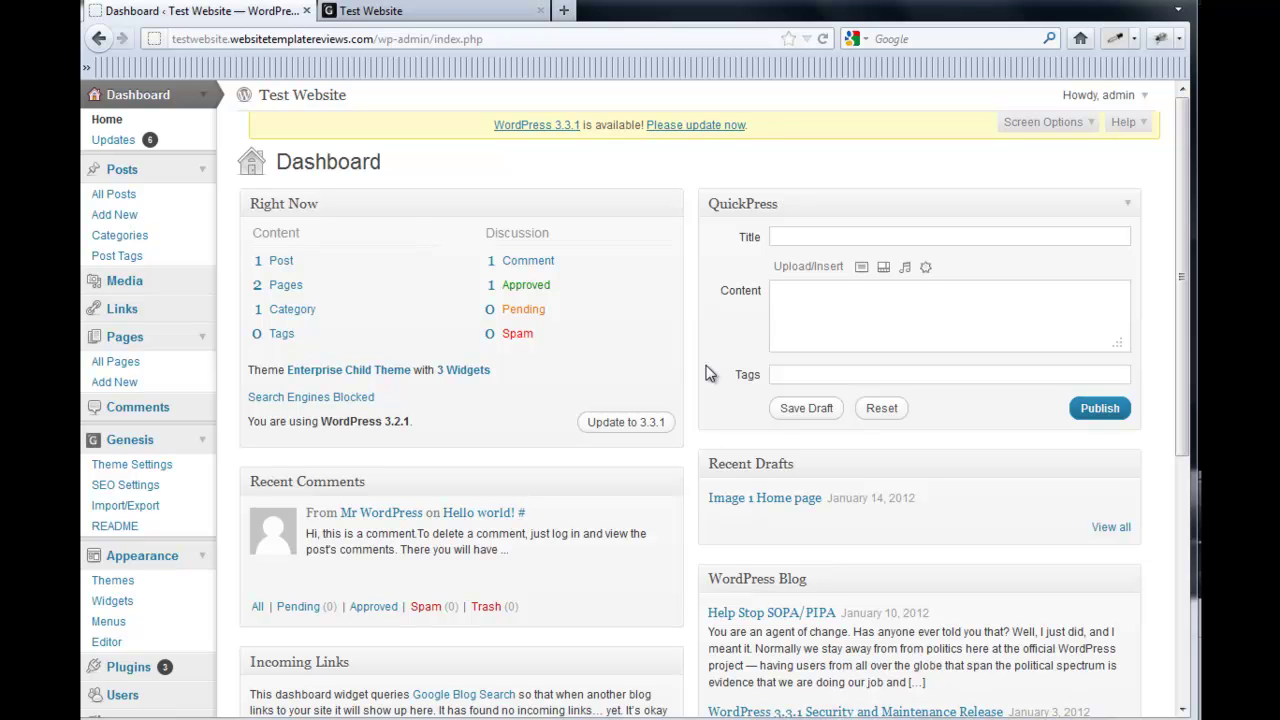
Step: Browse the live site's homepage by scrolling through it
click(462, 12)
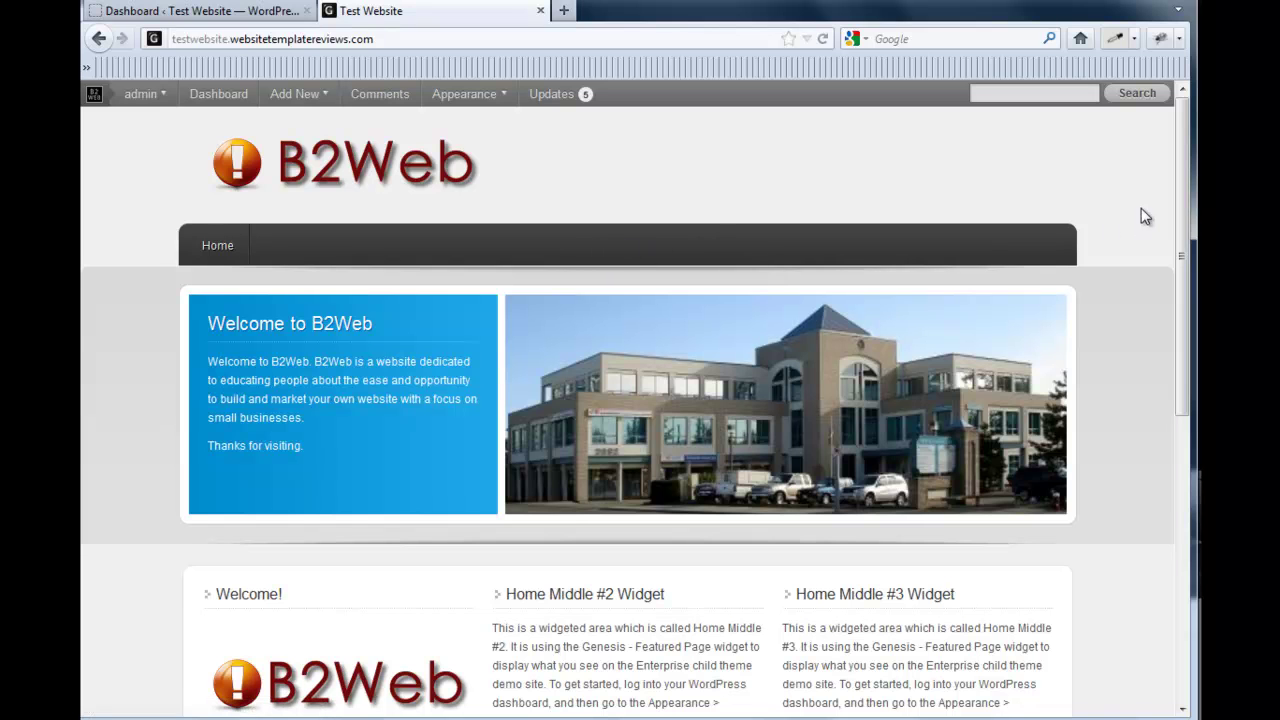
scroll(1161, 316, down, 3)
scroll(1155, 340, down, 2)
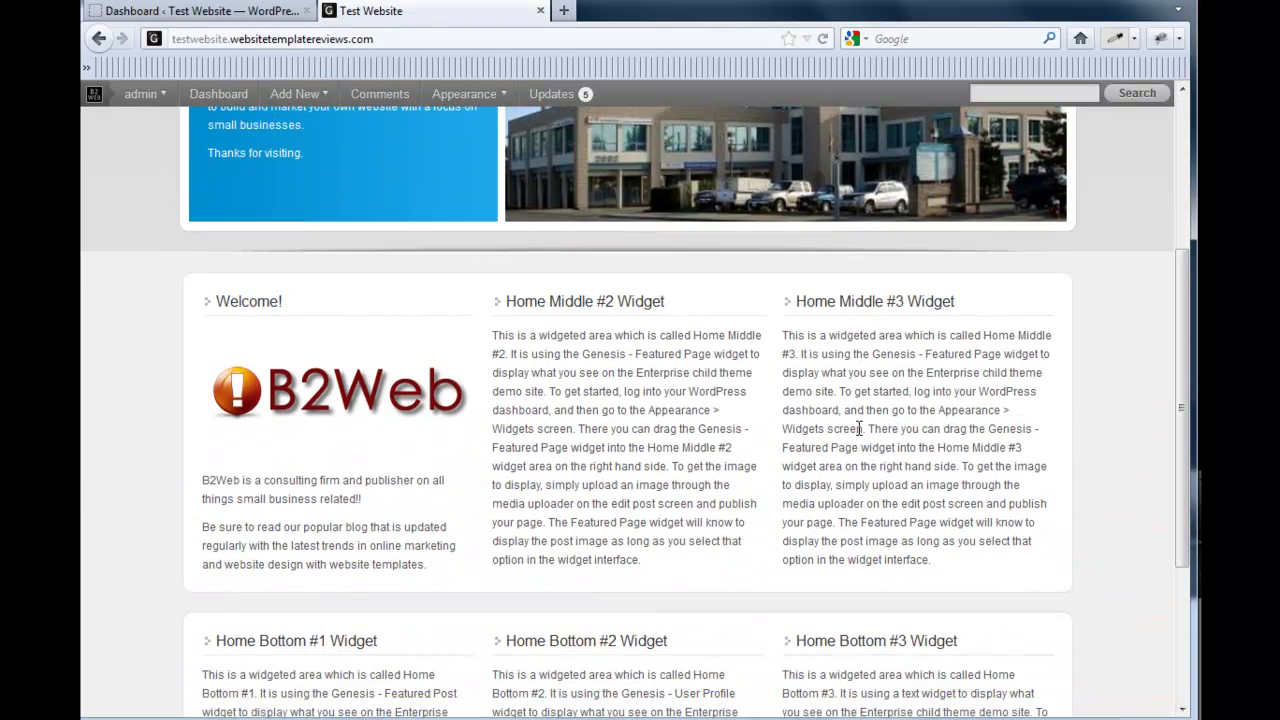
drag(1178, 407, 1183, 368)
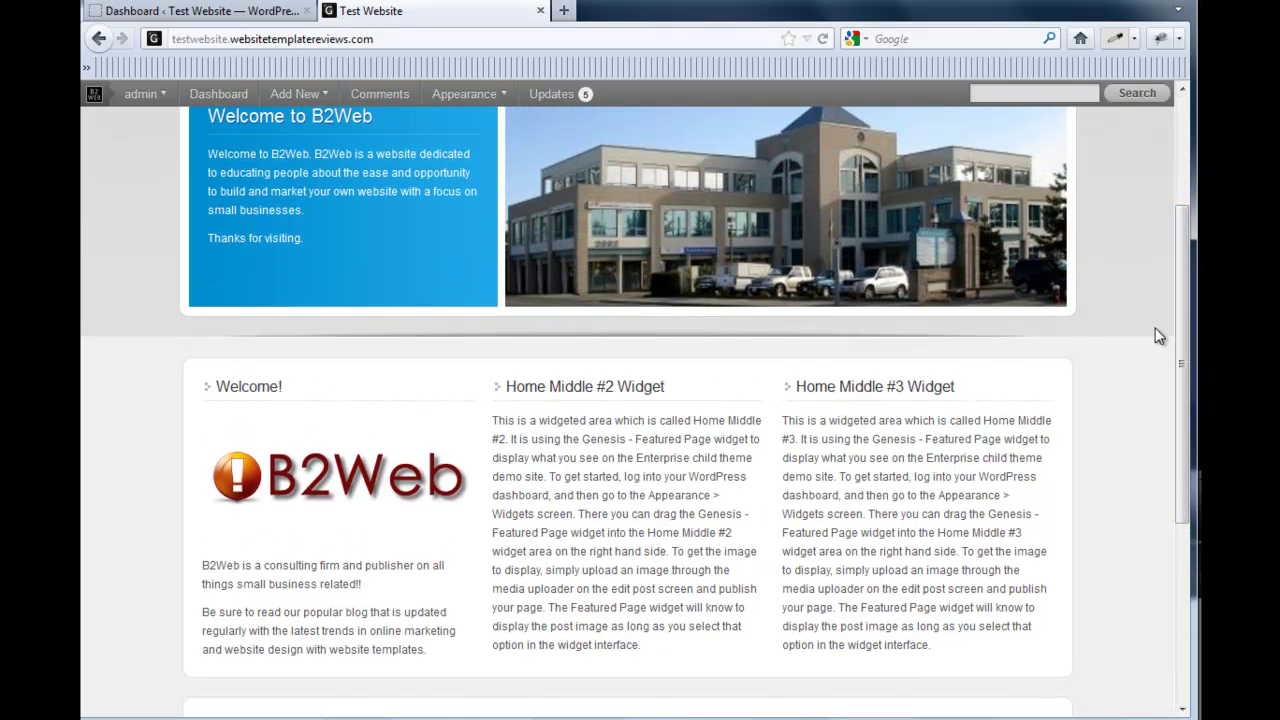
scroll(1157, 334, down, 4)
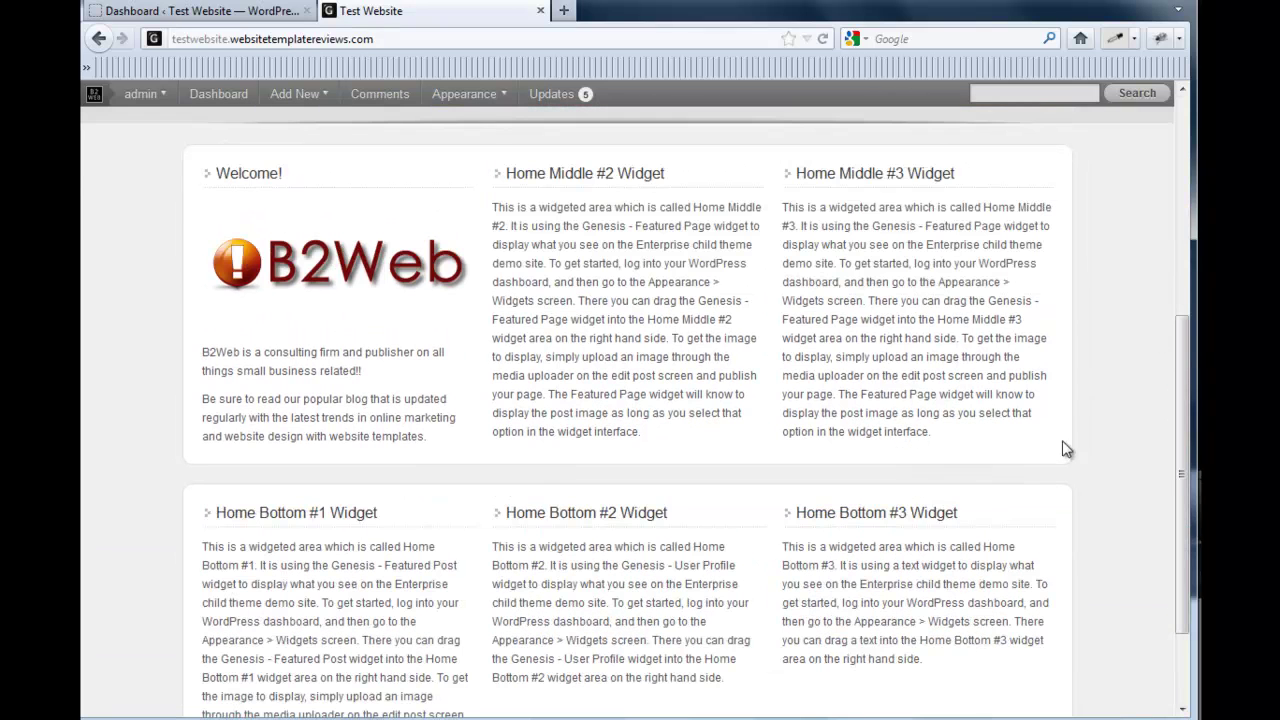
drag(1181, 475, 1157, 263)
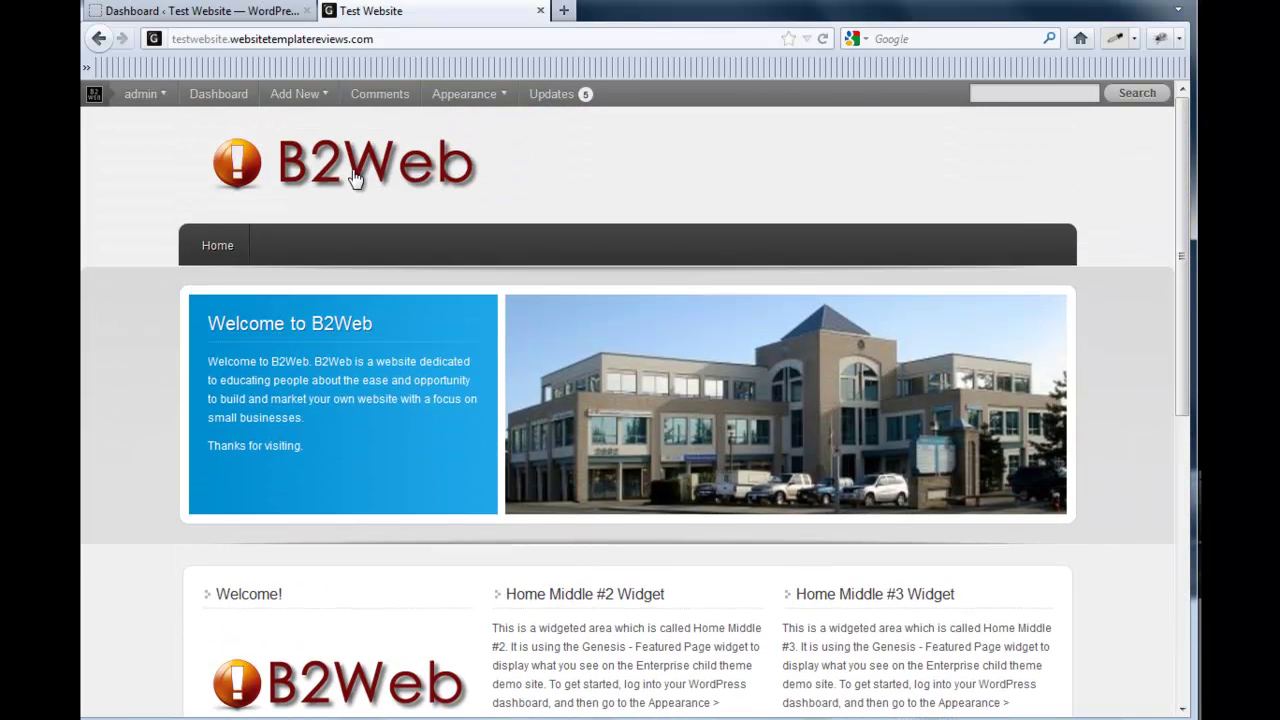
Step: Add the post category 'Category 1' and begin entering the next category name
click(218, 93)
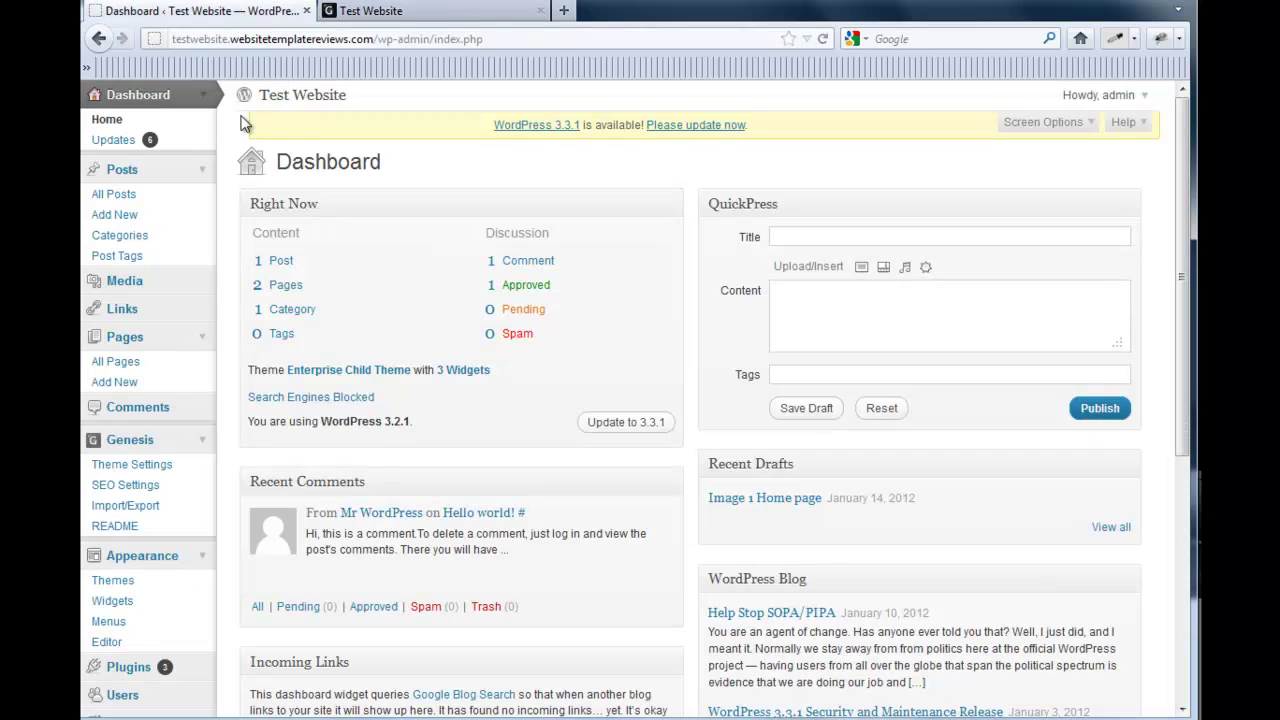
click(122, 238)
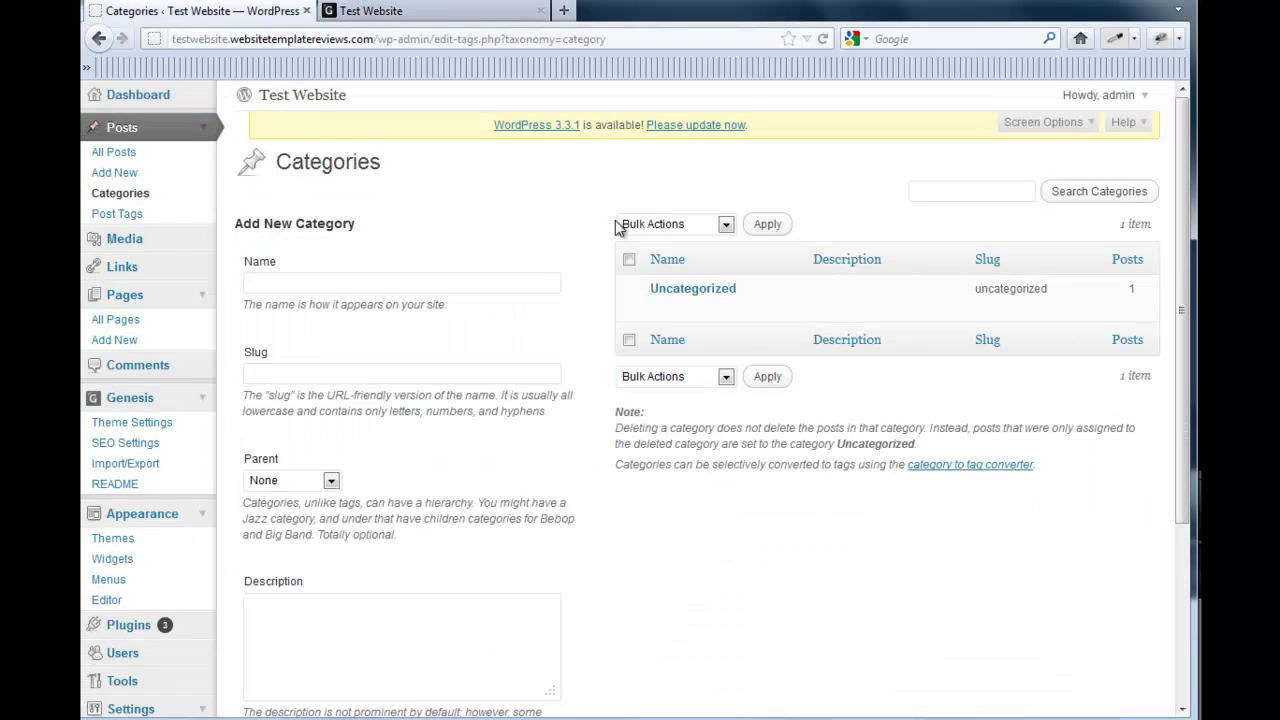
click(447, 276)
text(Cate)
text(gory 1)
scroll(598, 468, down, 2)
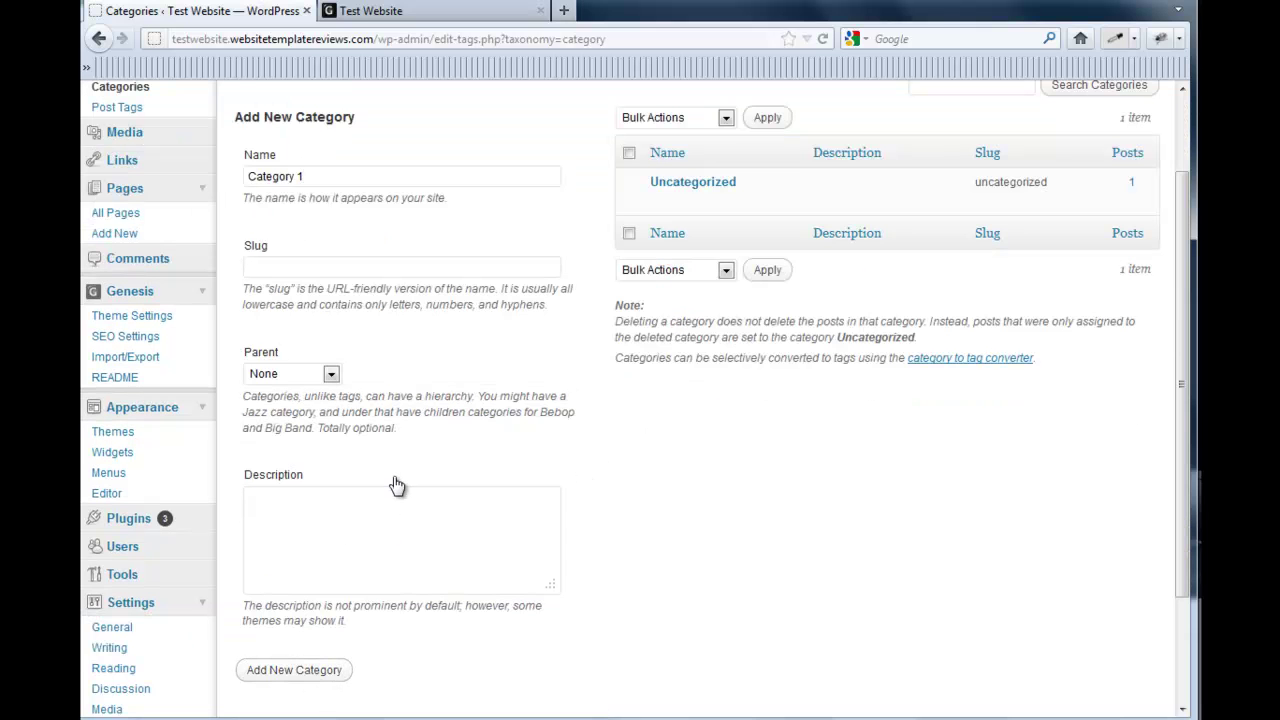
key(Return)
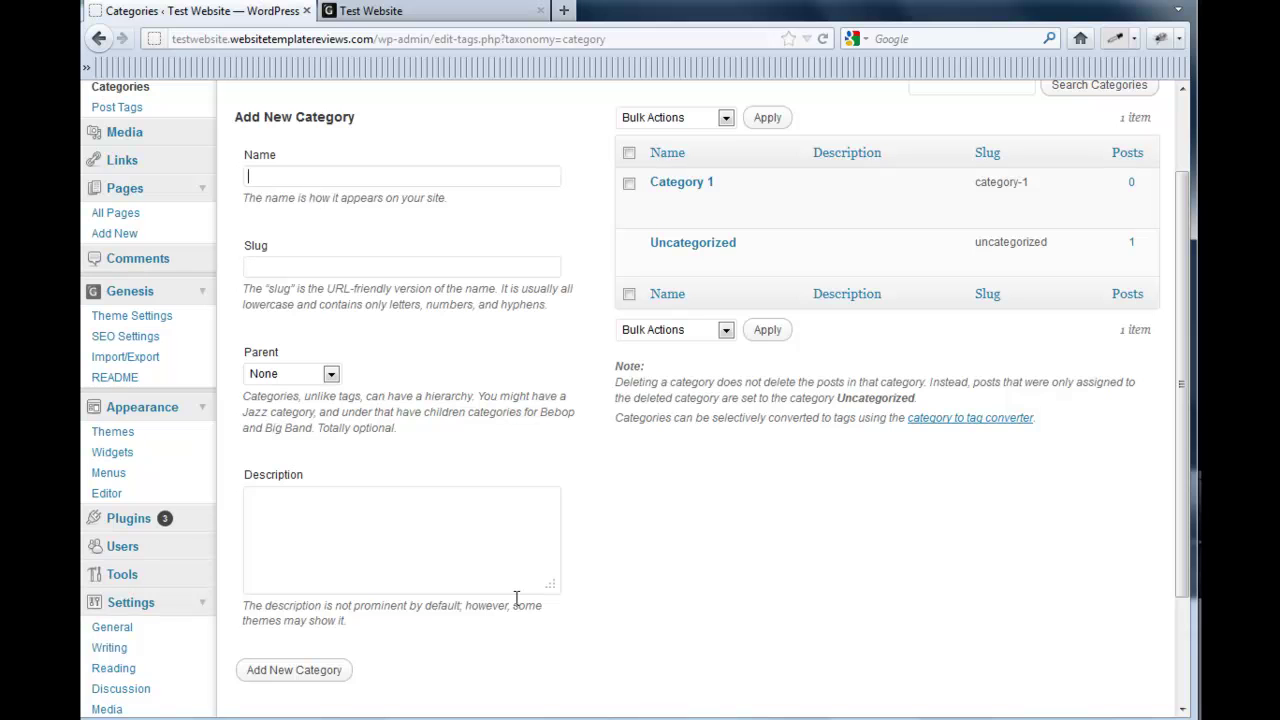
text(Ca)
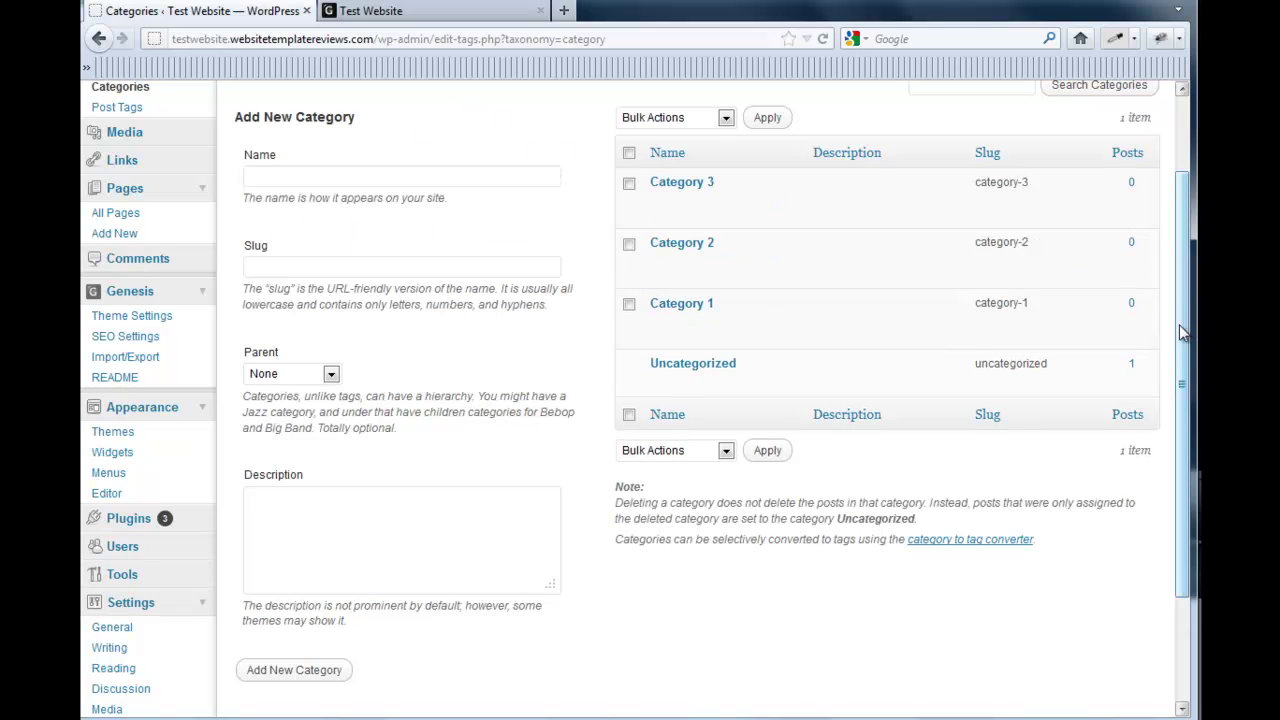
scroll(900, 300, up, 2)
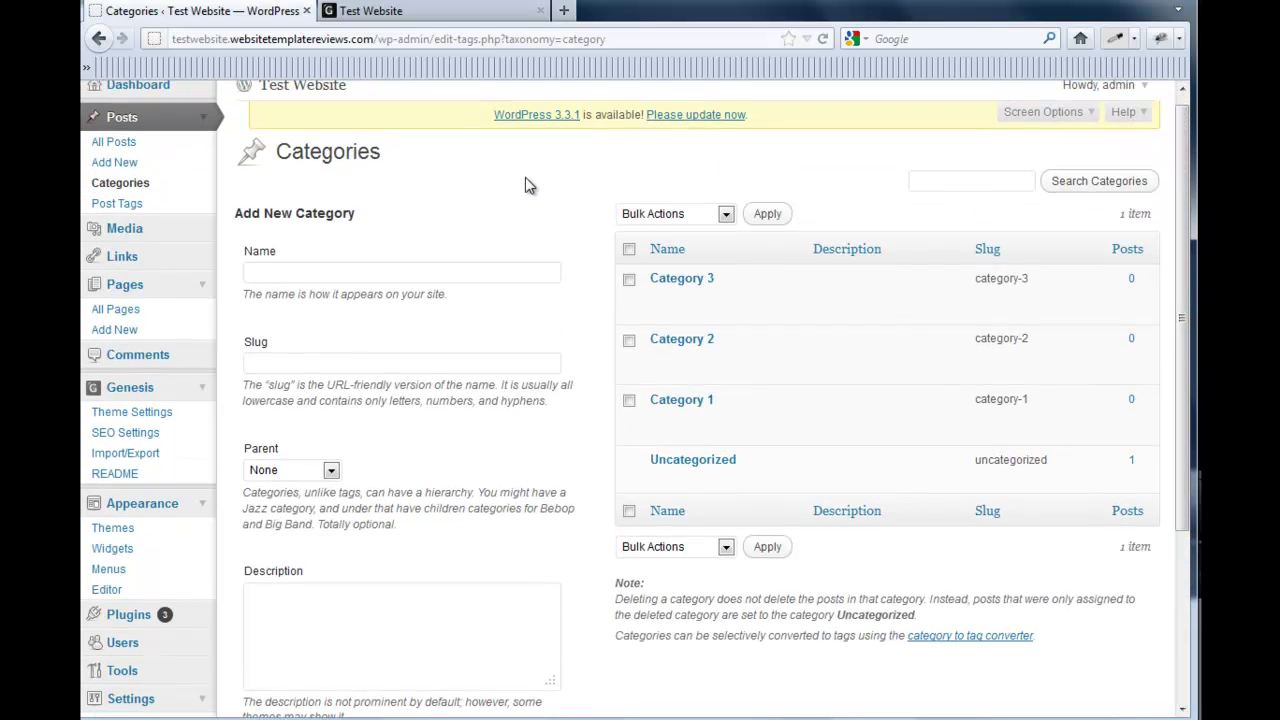
scroll(526, 186, down, 5)
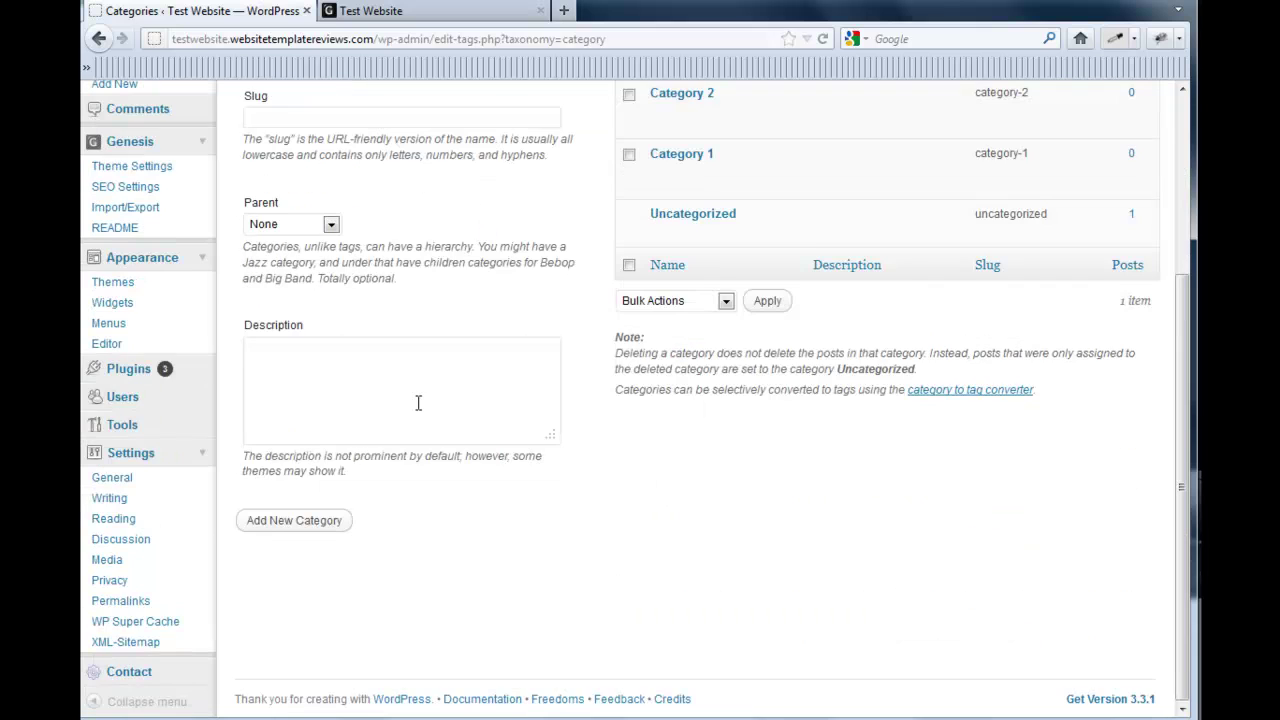
scroll(433, 368, up, 5)
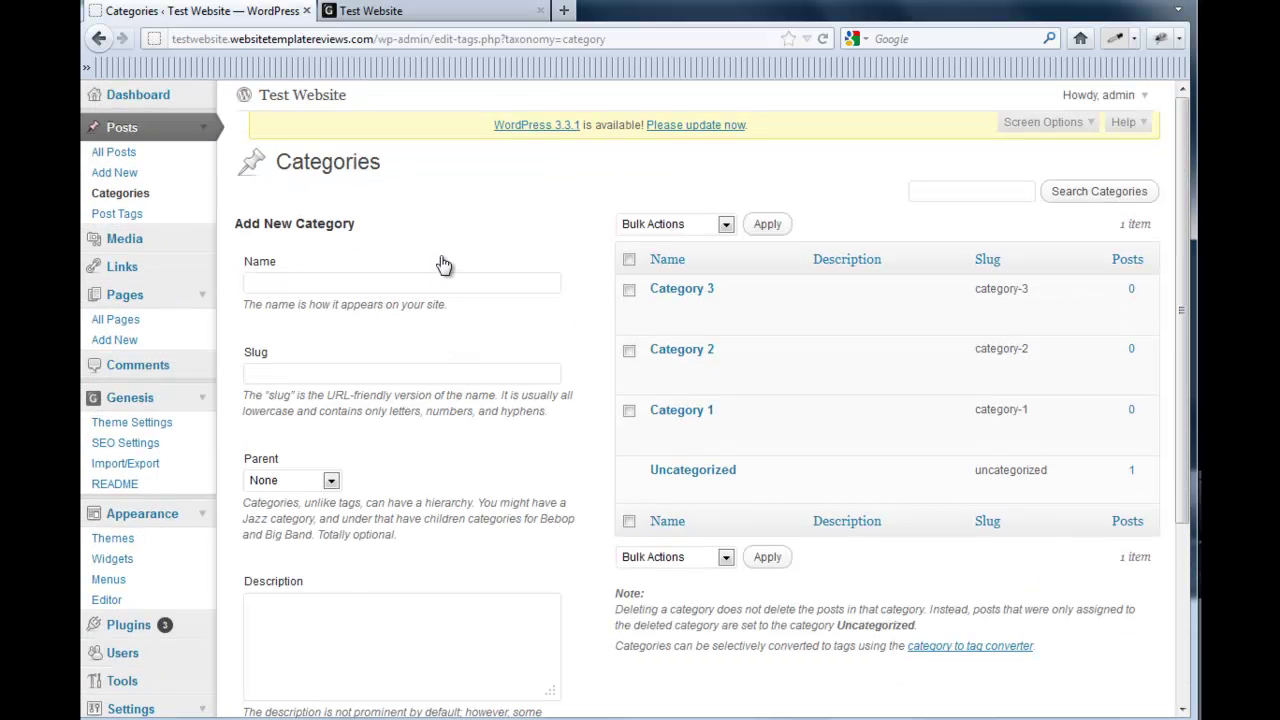
Step: Start a new post titled 'Blog Post 1'
click(115, 173)
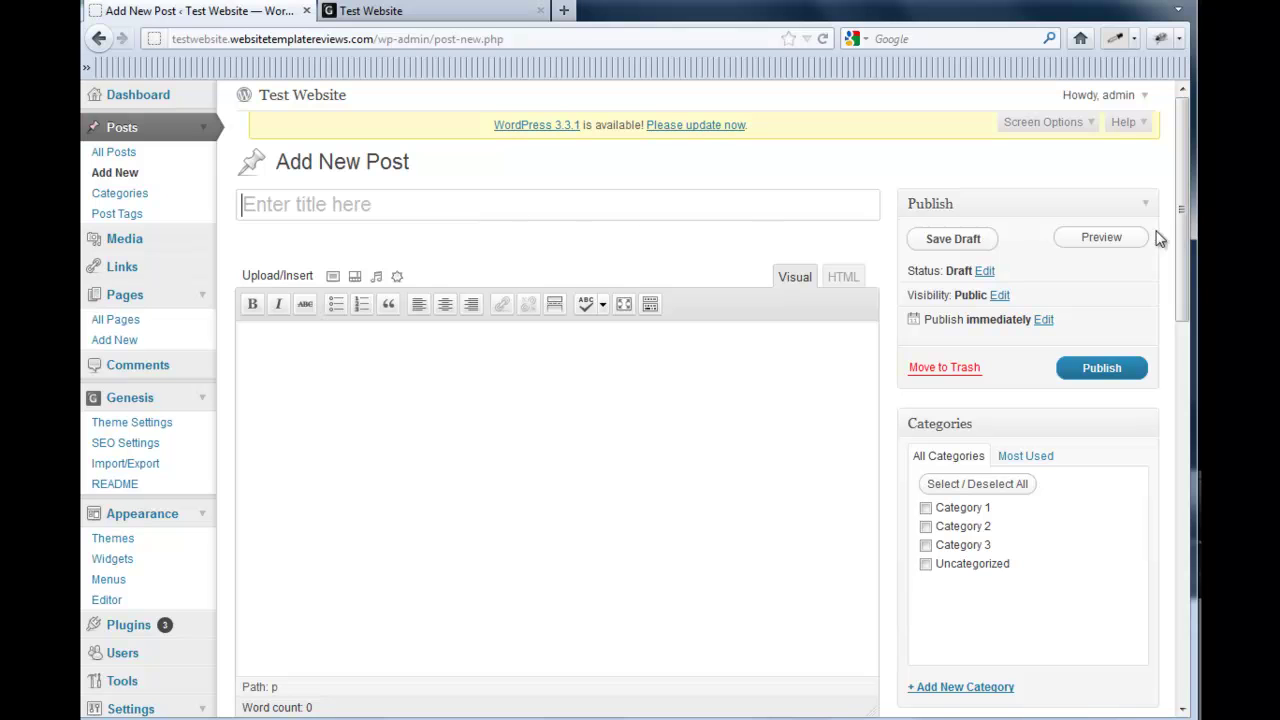
drag(1179, 241, 1179, 259)
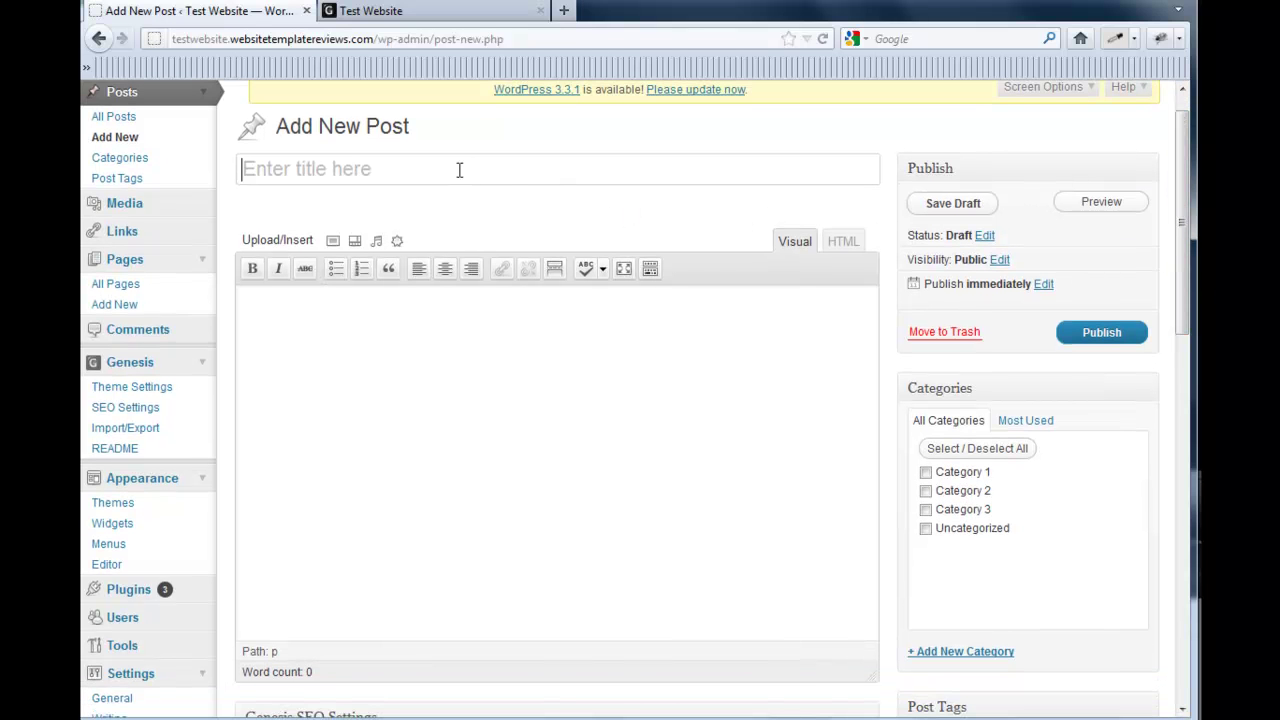
text(Te)
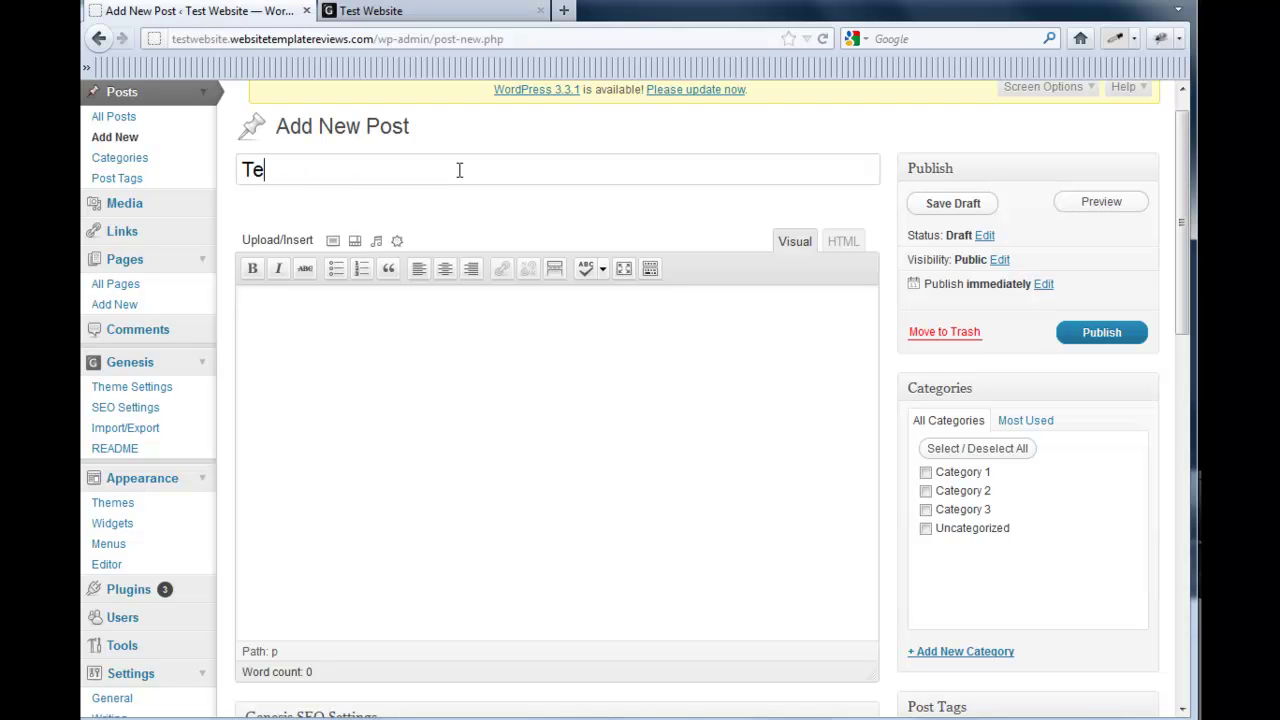
key(BackSpace)
key(BackSpace)
text(Blog P)
text(ost 1)
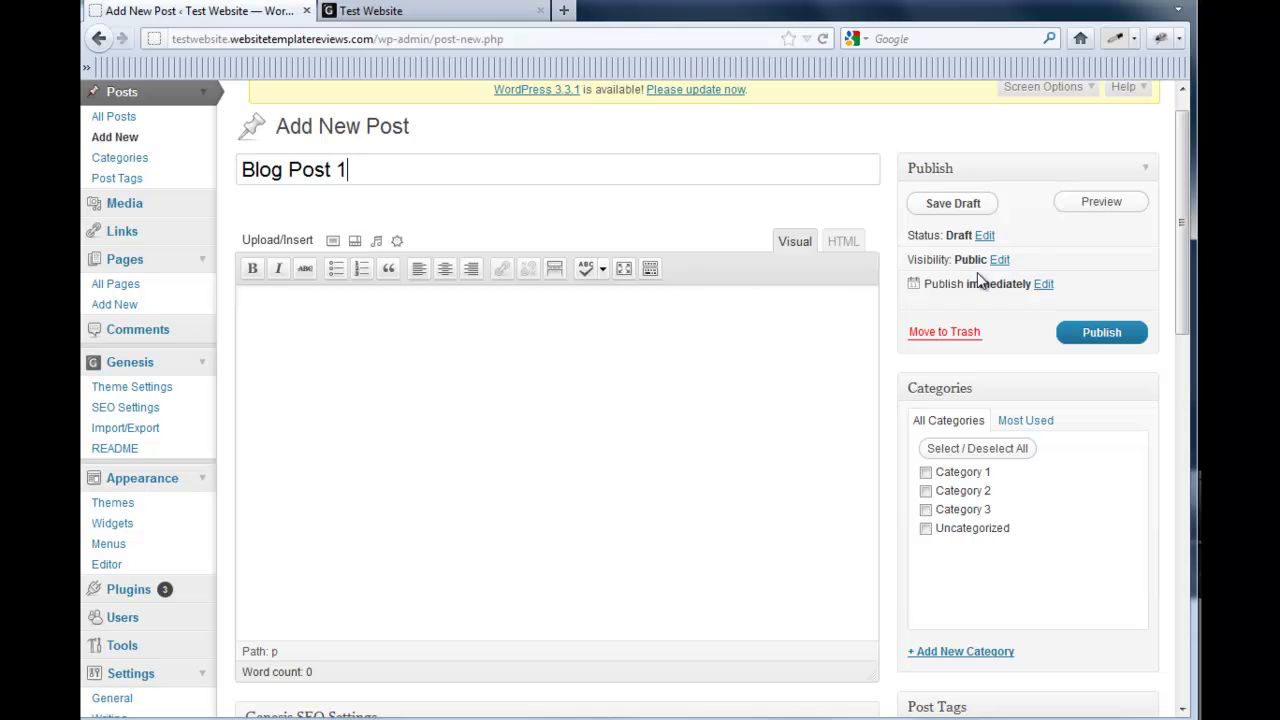
Step: Assign the post to Category 1 and add the tag 'keyword'
scroll(1166, 286, down, 3)
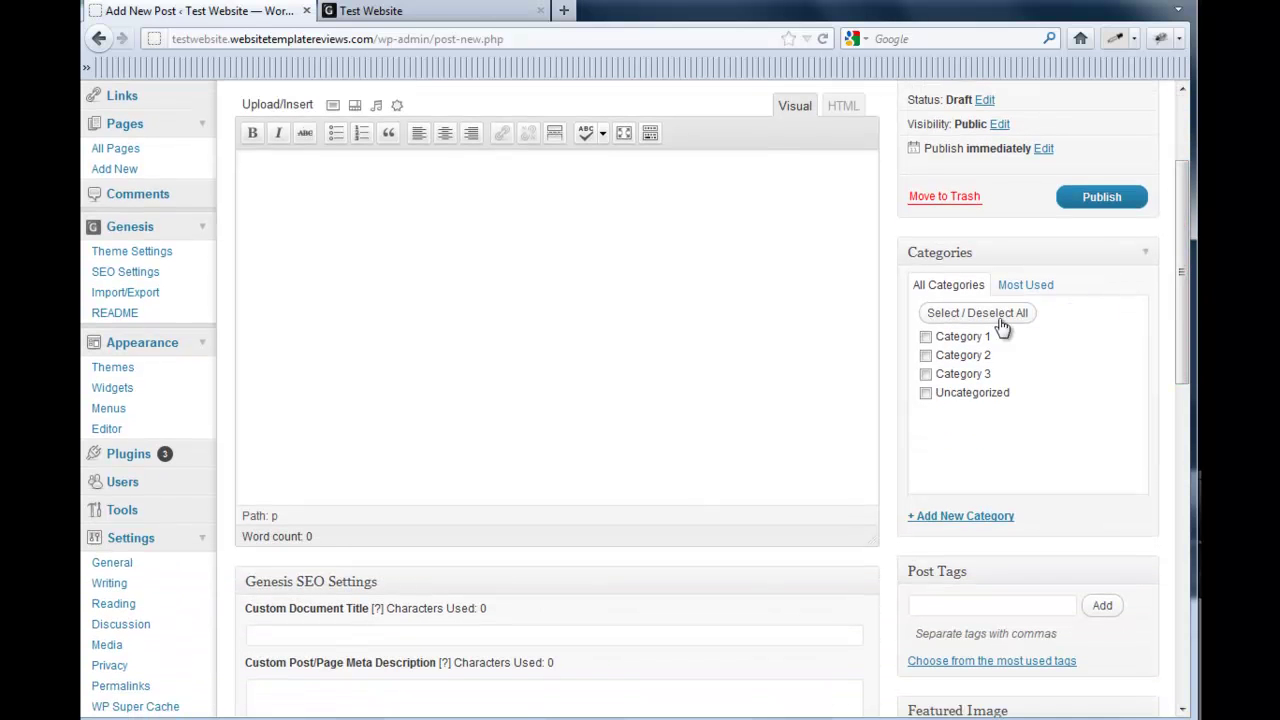
click(925, 337)
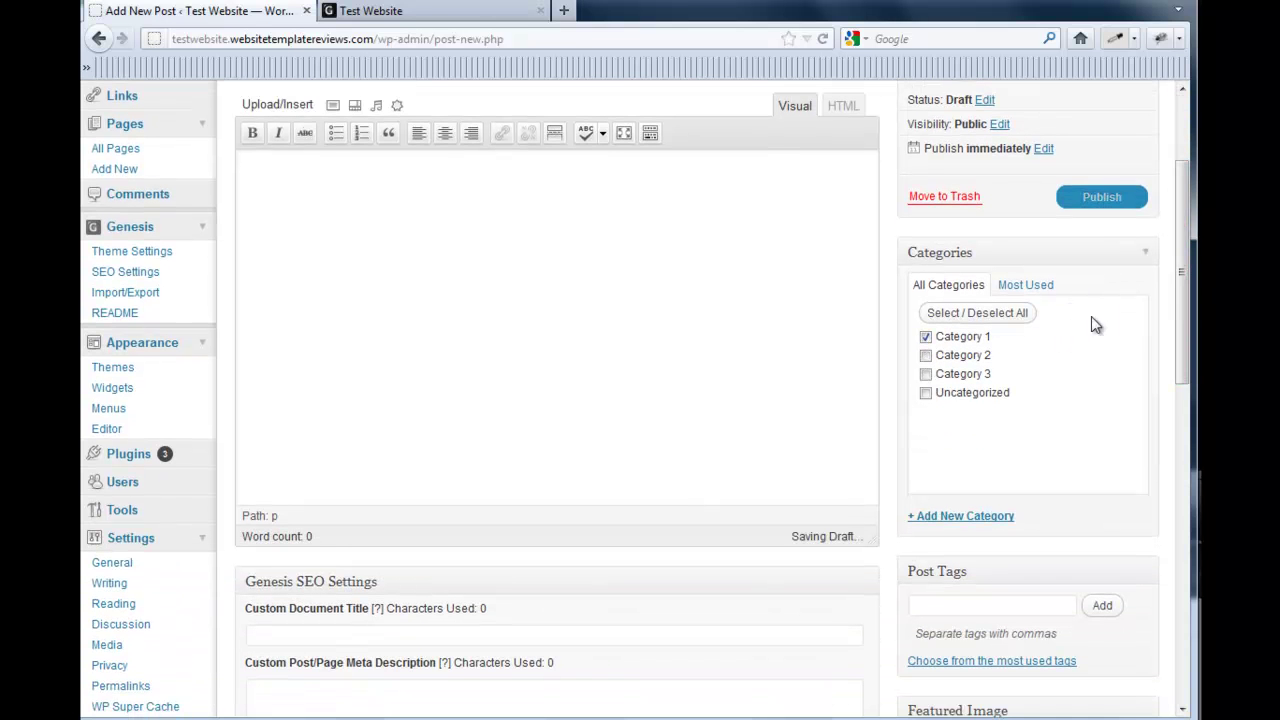
drag(1180, 301, 1184, 357)
mouse_move(1027, 571)
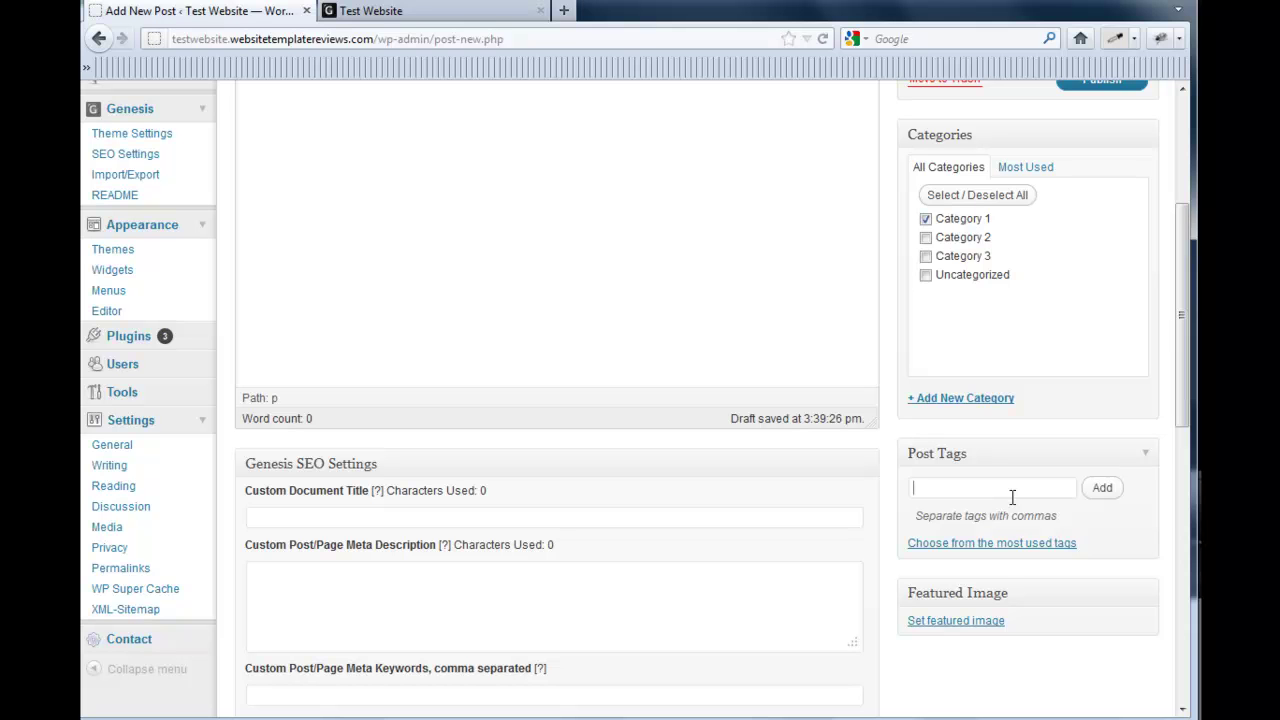
text(key)
text(wro)
text(rd)
key(Return)
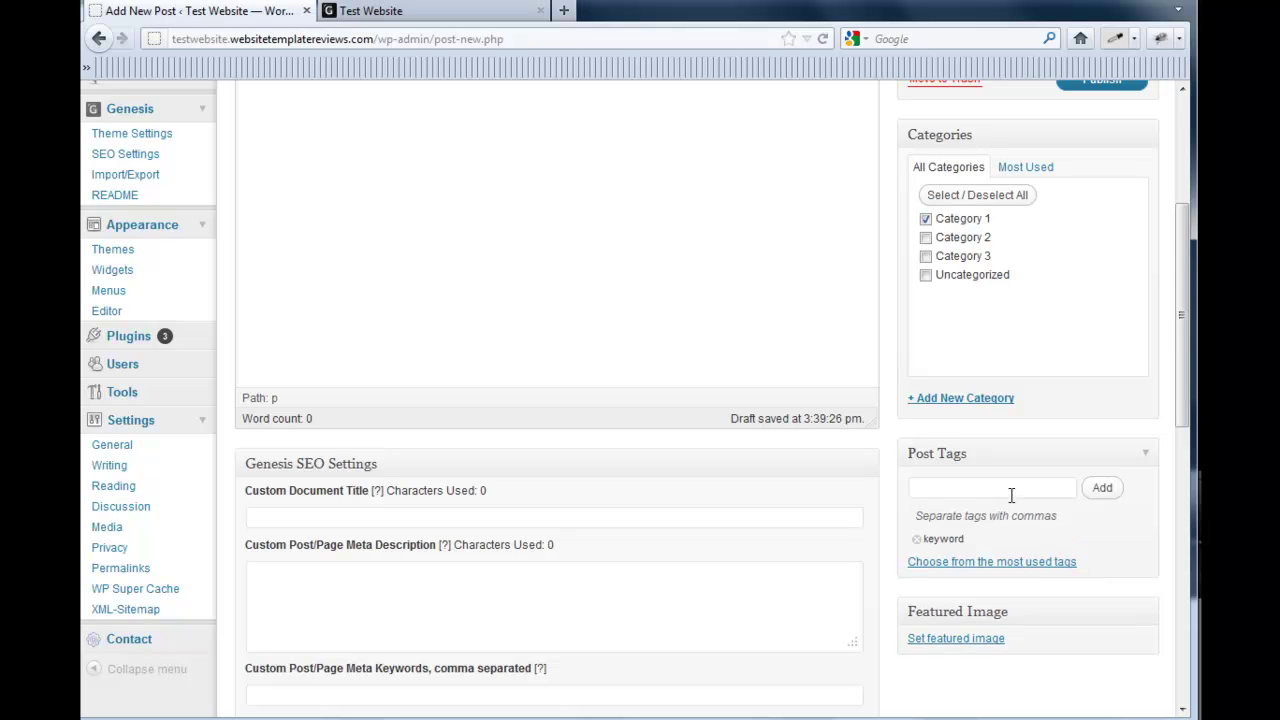
Step: Review the Genesis SEO and layout settings, then place the cursor in the post body
scroll(304, 426, down, 4)
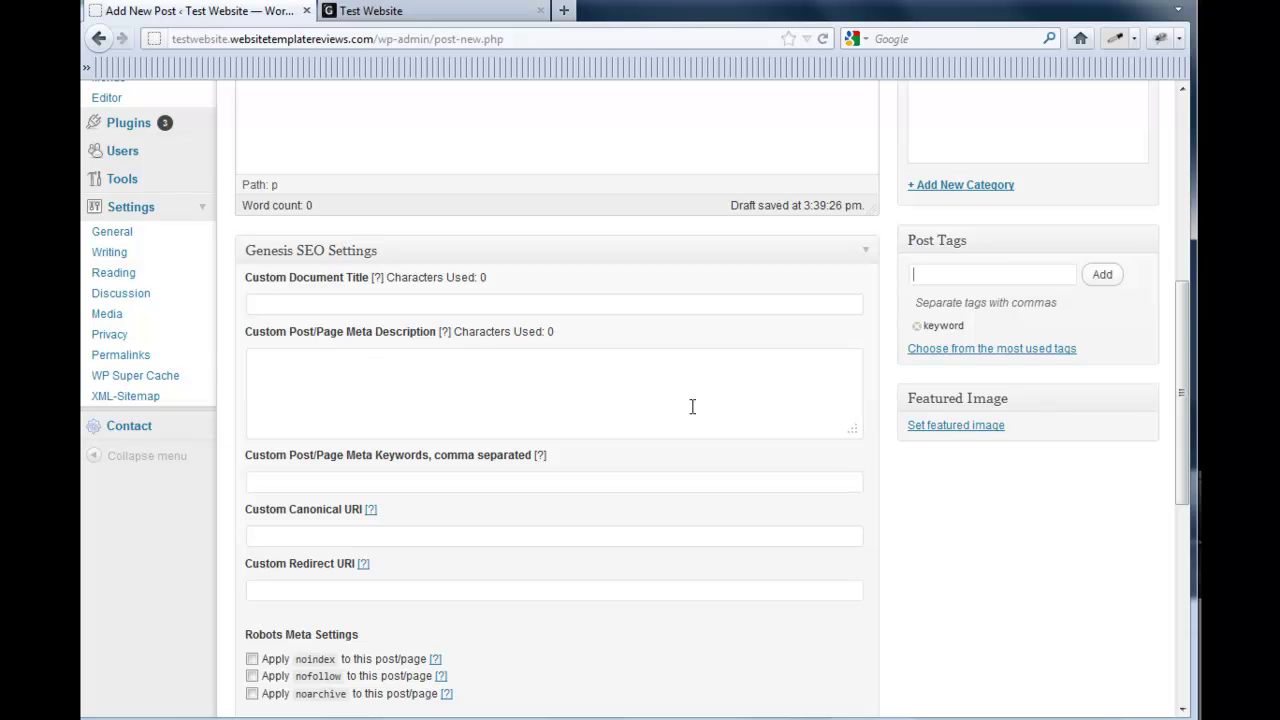
scroll(630, 366, down, 2)
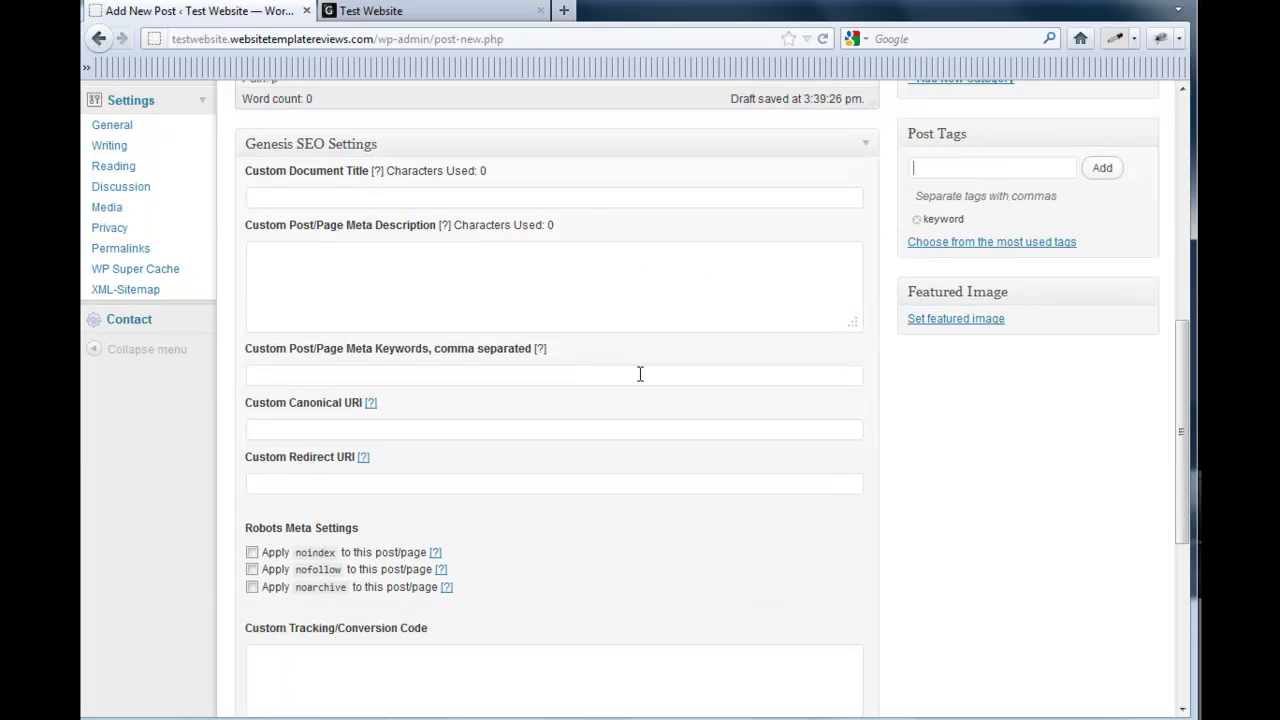
scroll(637, 371, down, 2)
scroll(640, 372, down, 2)
scroll(644, 381, down, 2)
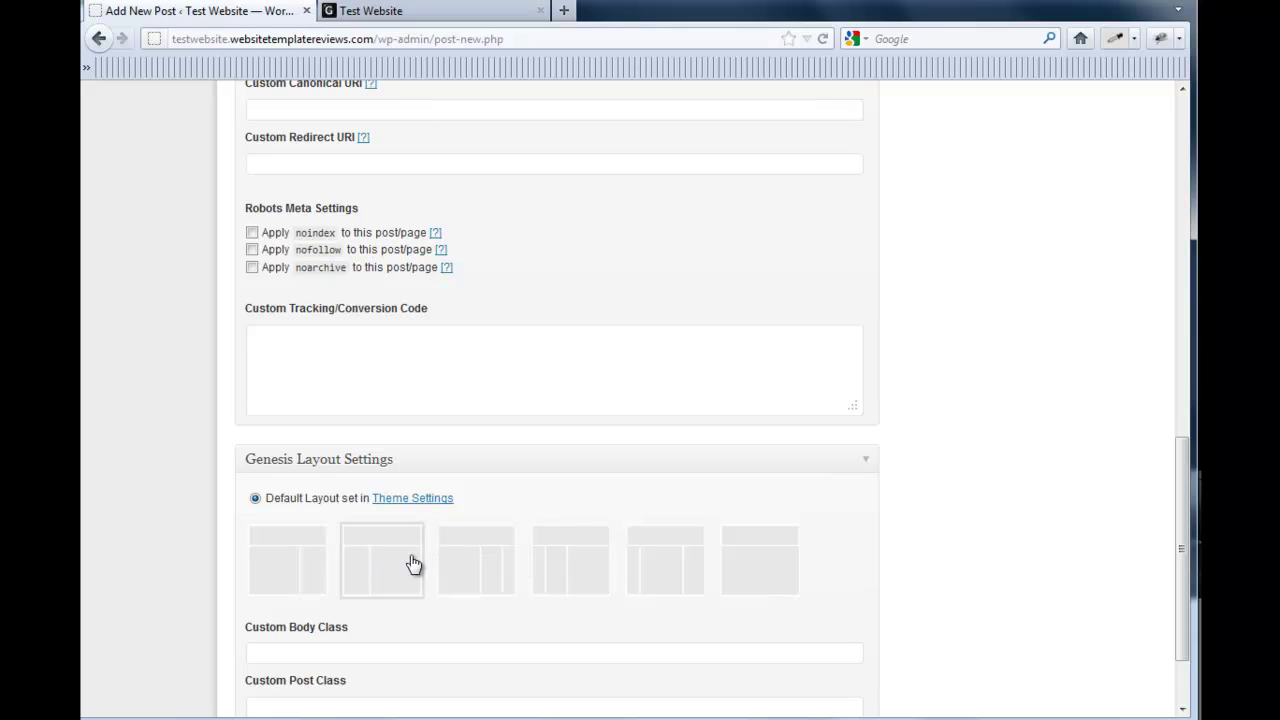
scroll(1036, 555, down, 2)
scroll(1034, 552, up, 8)
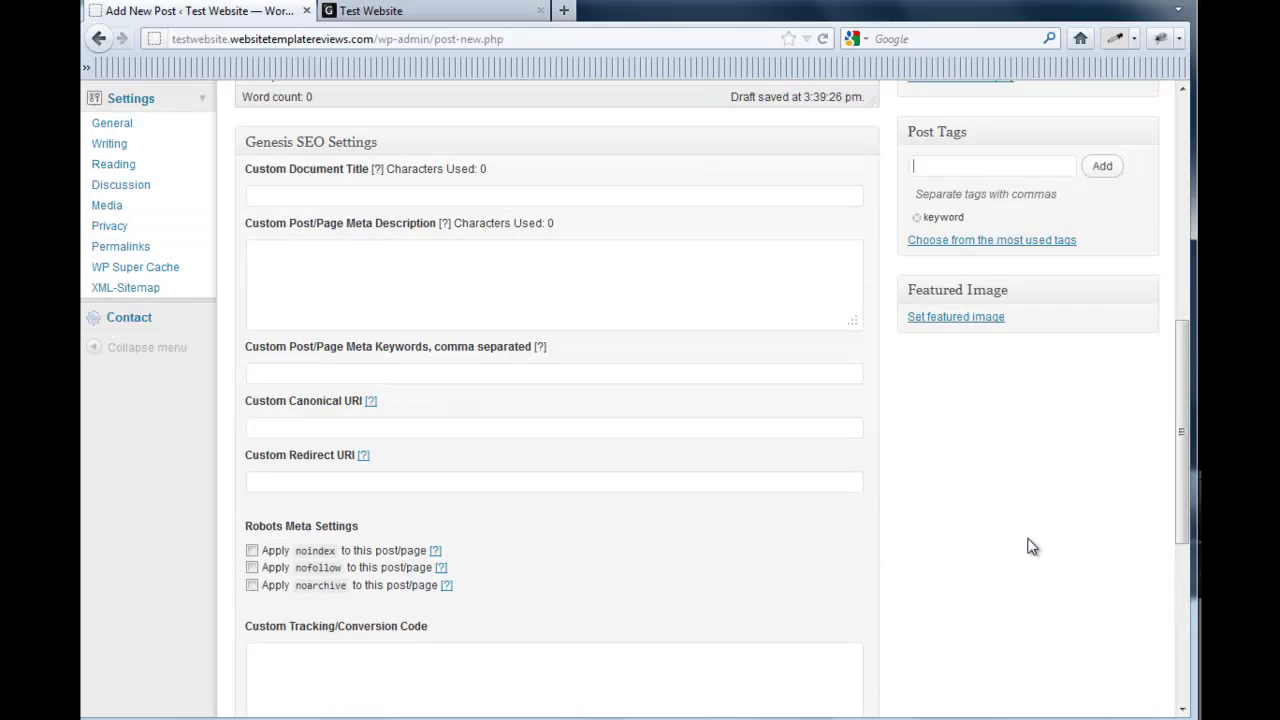
scroll(1029, 546, up, 12)
click(624, 451)
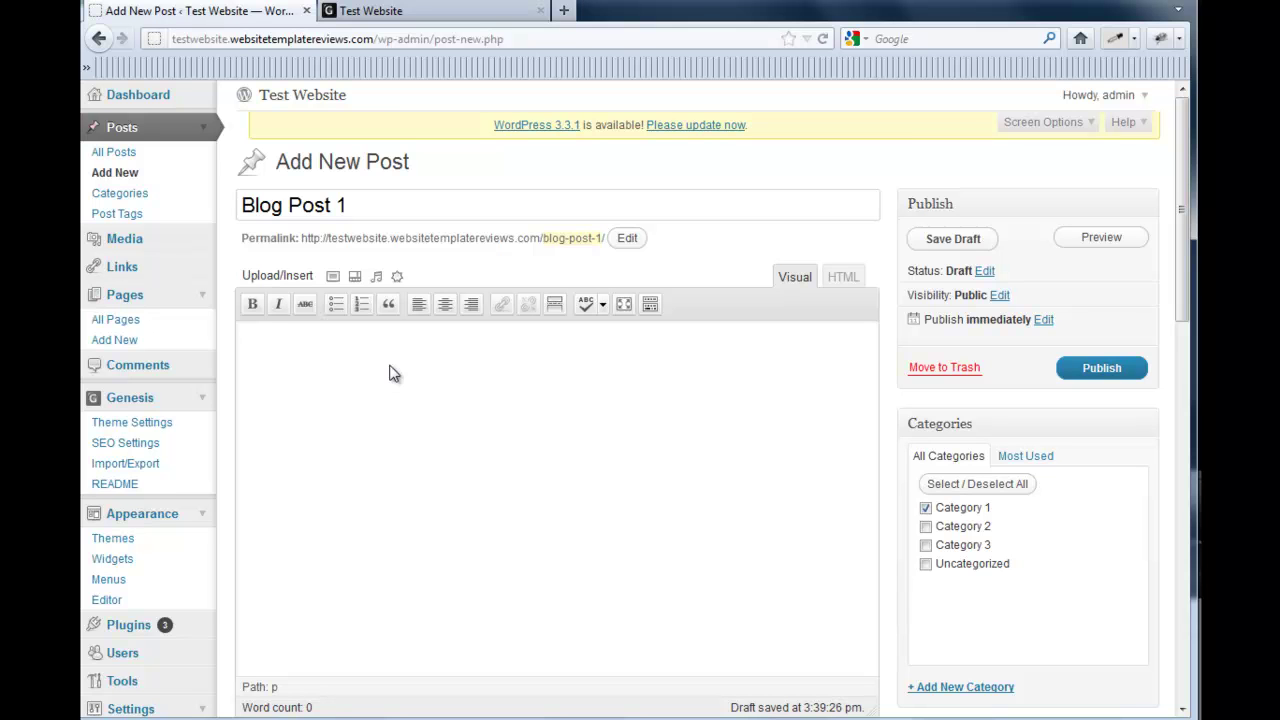
Step: Enter the body 'This is the first blog post.' and publish the post
text(This is the first )
text(blog post.)
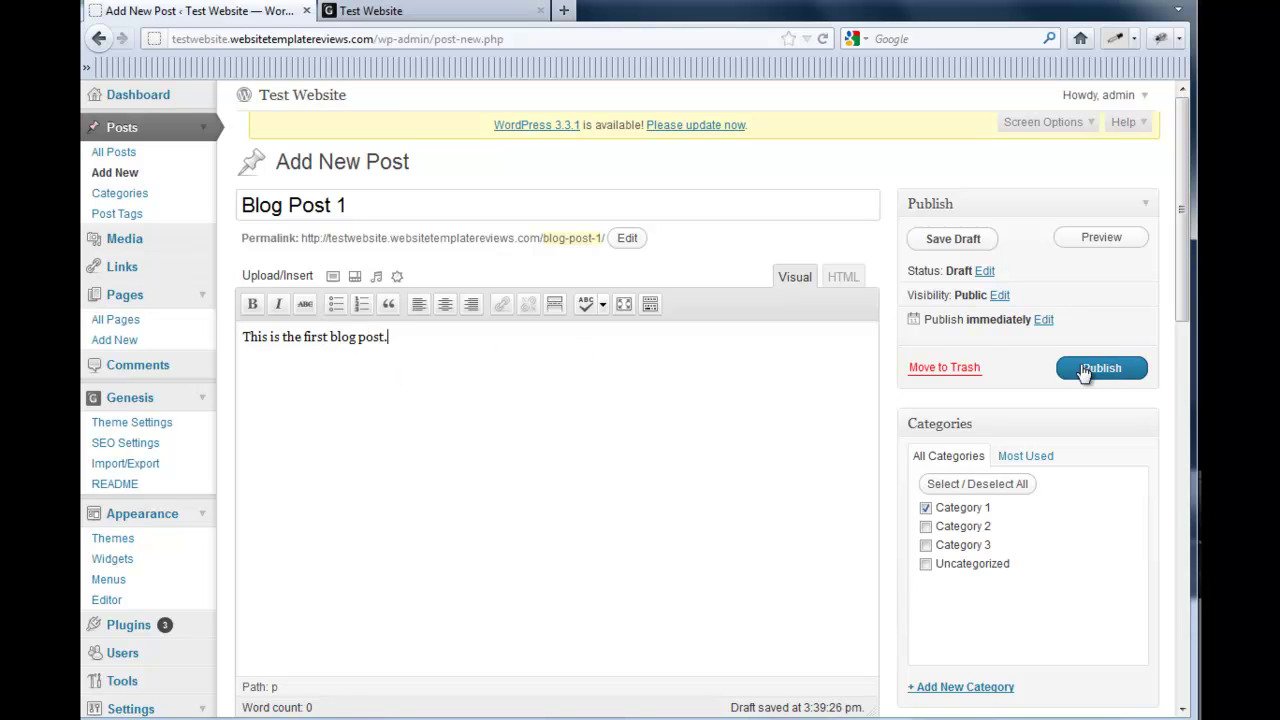
click(1098, 368)
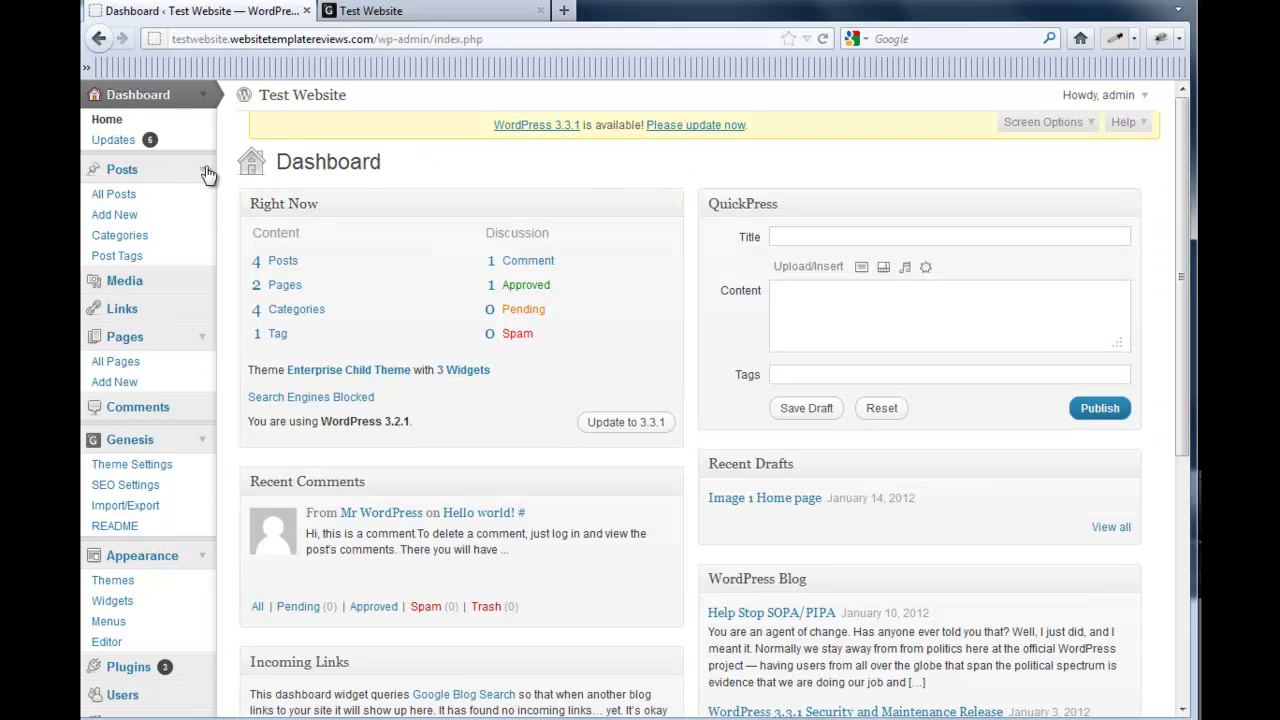
Step: Review the All Posts list, then start a new blank page
click(120, 172)
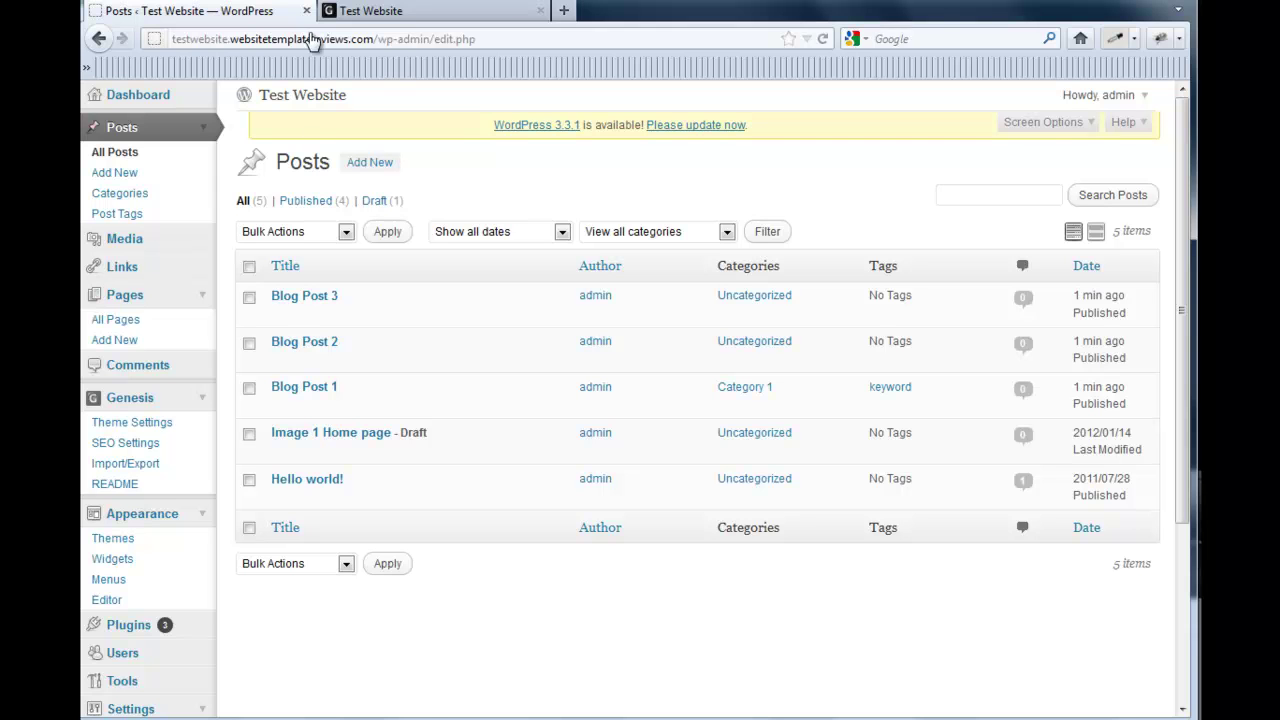
click(114, 340)
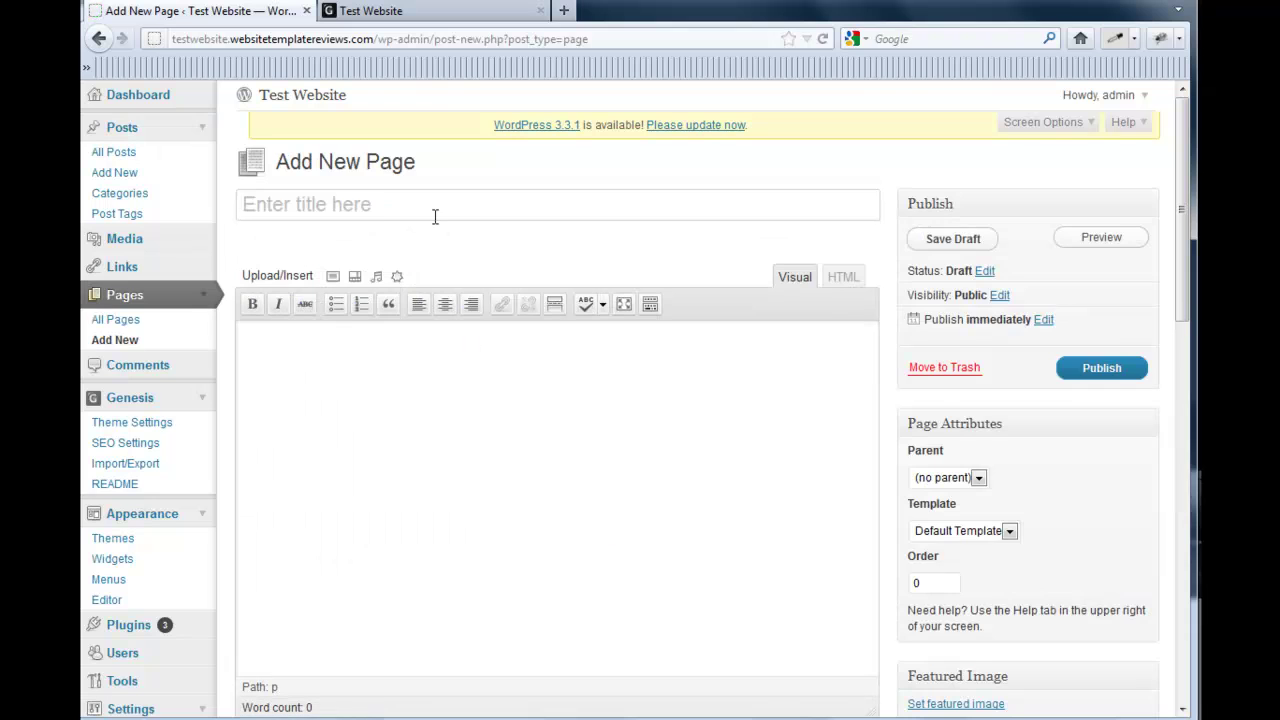
Step: Title the new page 'Blog' and set its template to Blog
click(435, 212)
text(Blog)
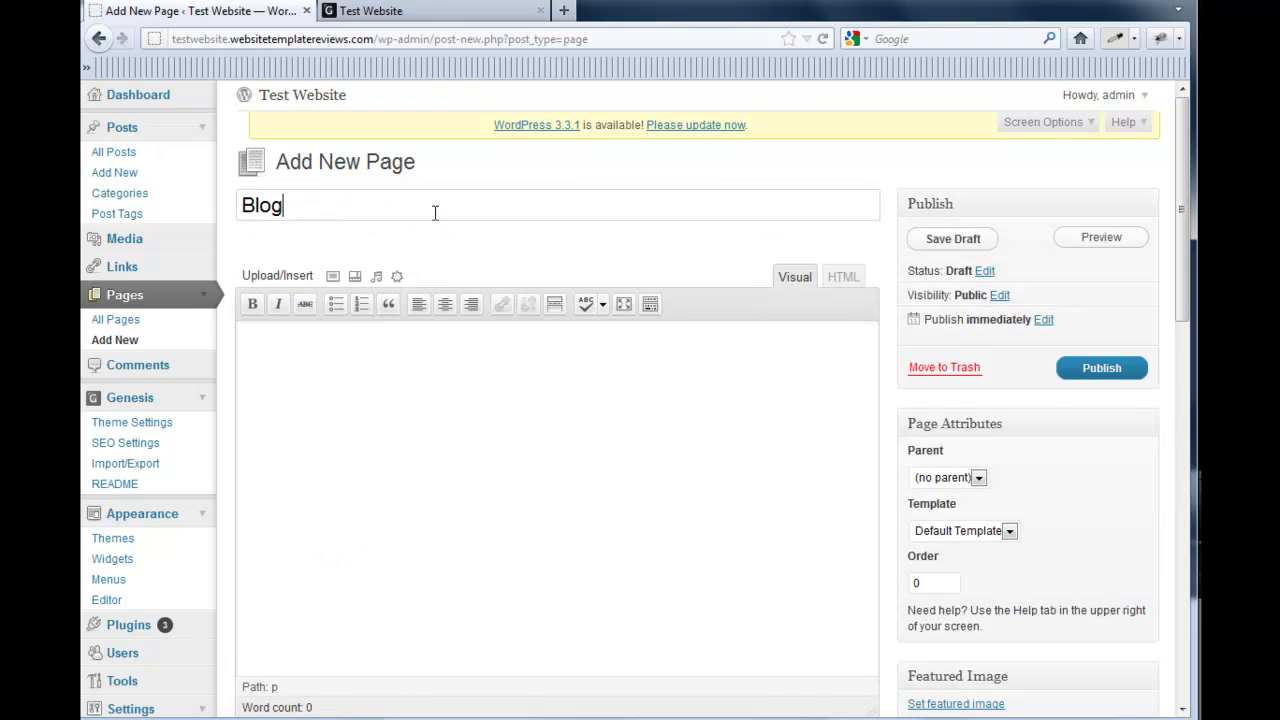
click(502, 388)
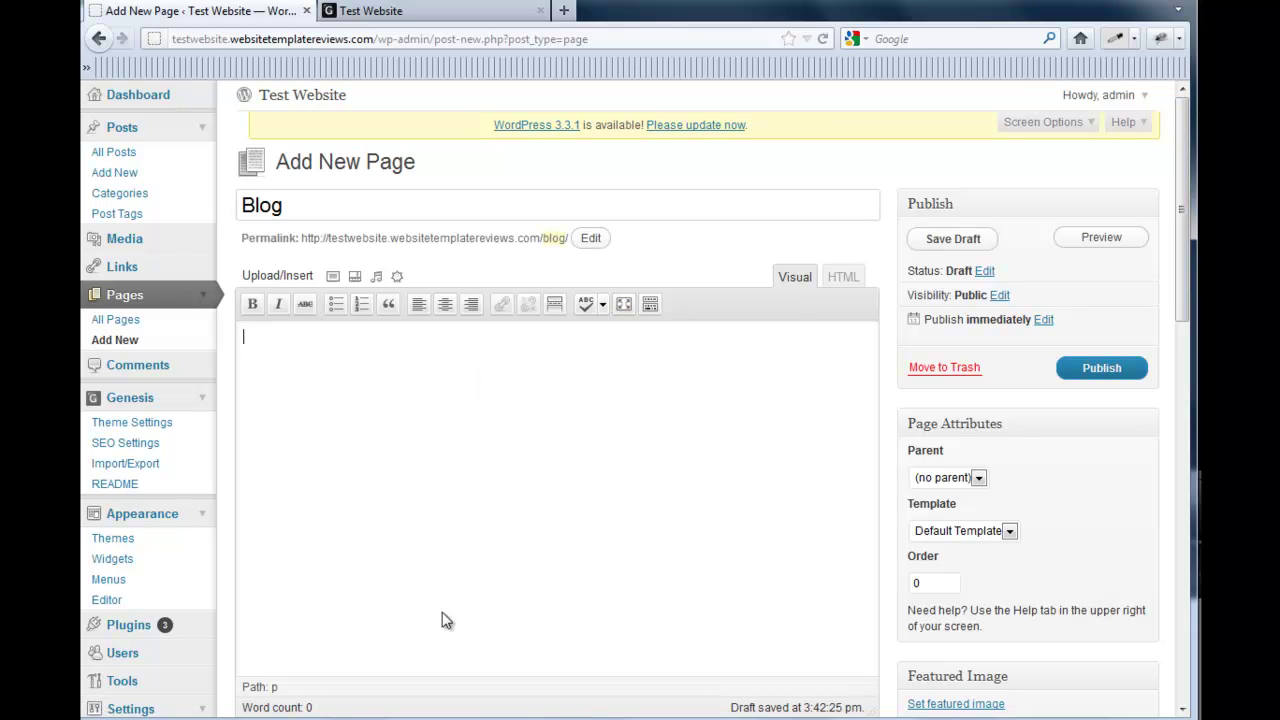
scroll(1181, 228, down, 2)
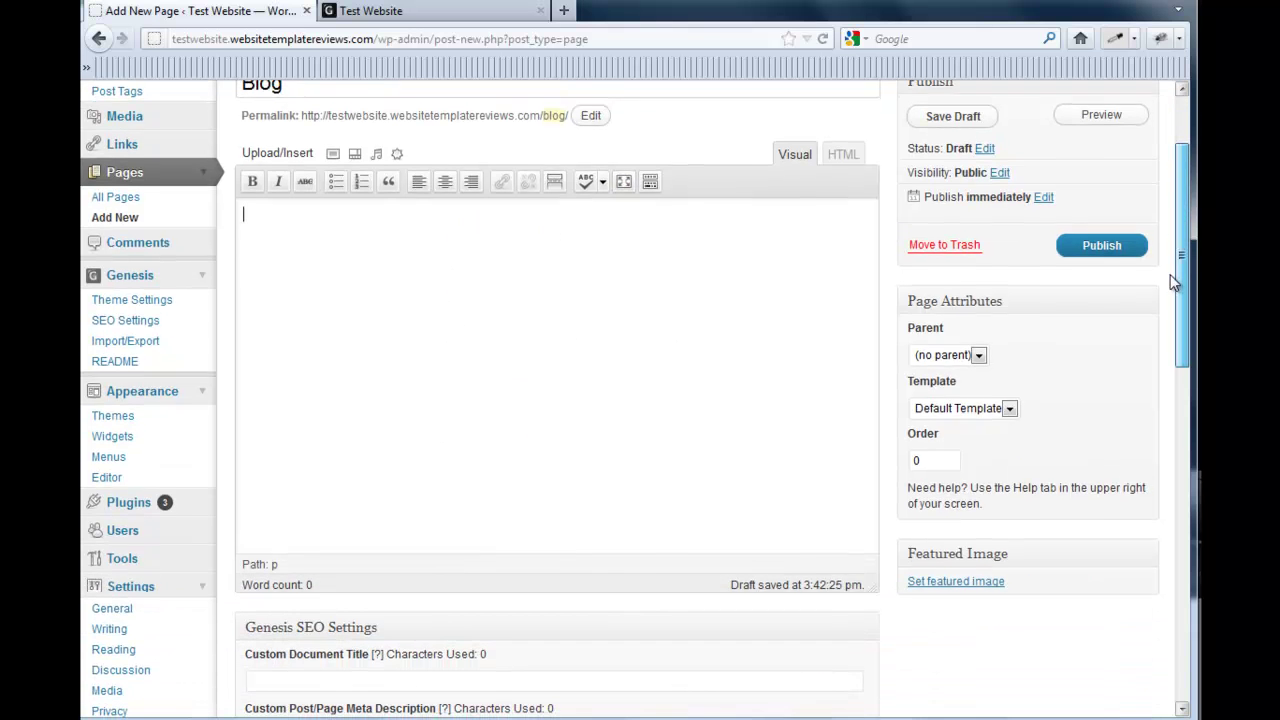
scroll(1049, 330, down, 3)
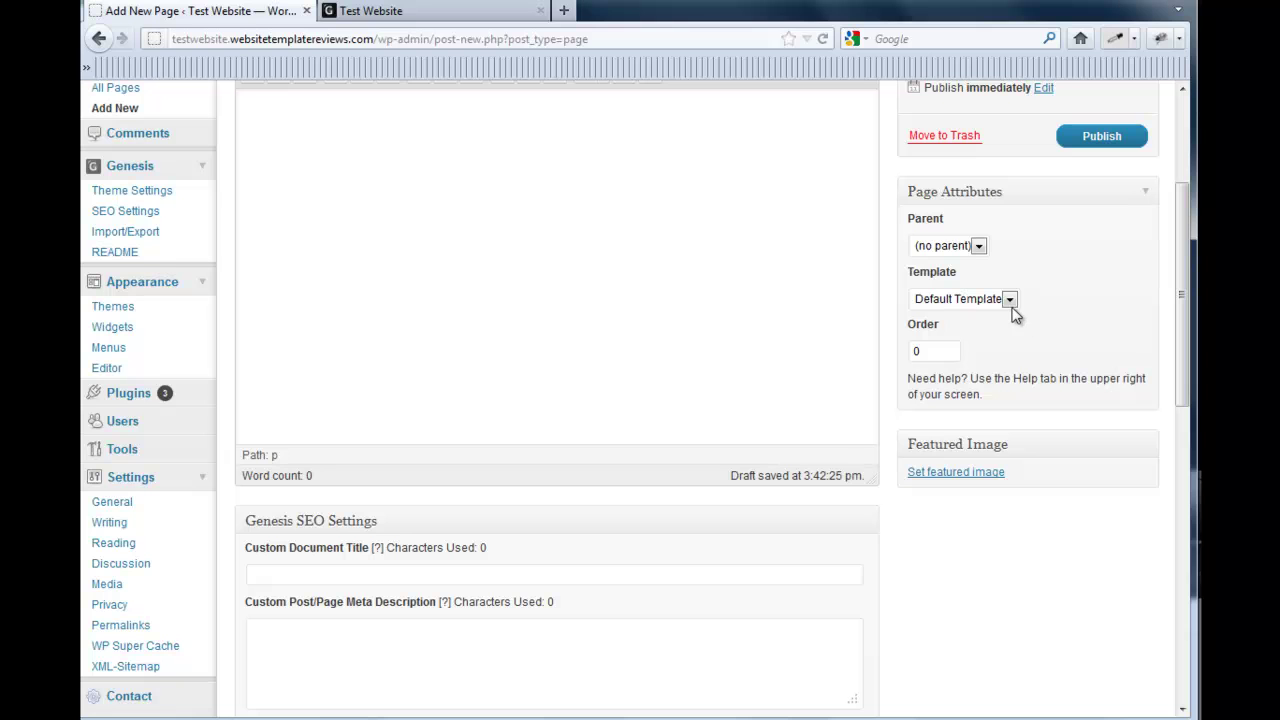
click(1009, 299)
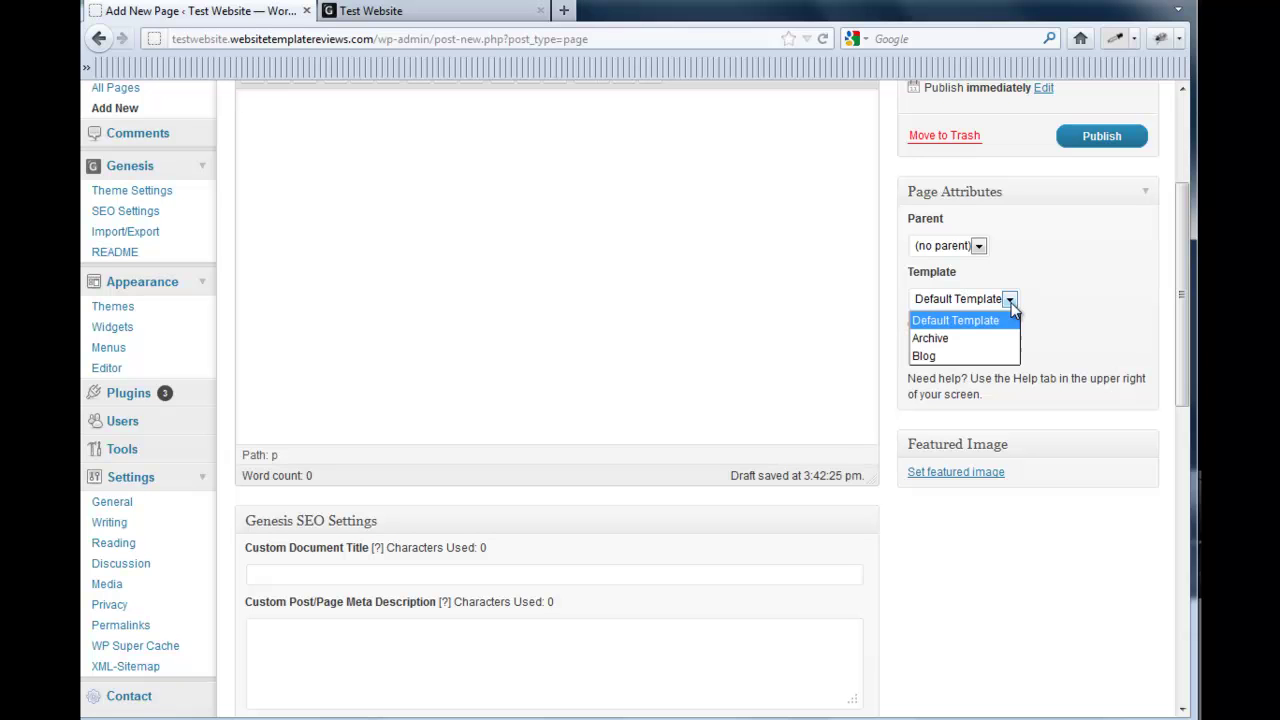
click(938, 357)
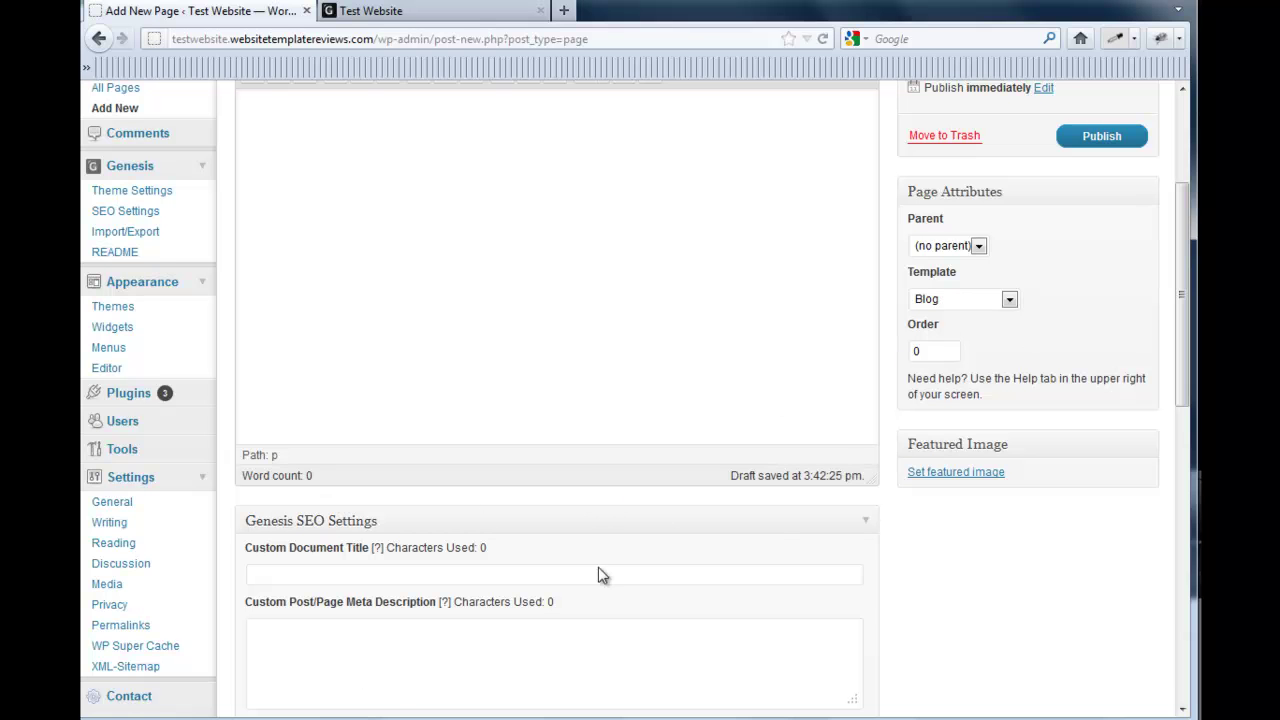
Step: Publish the Blog page and save it again with Update
scroll(1120, 375, up, 3)
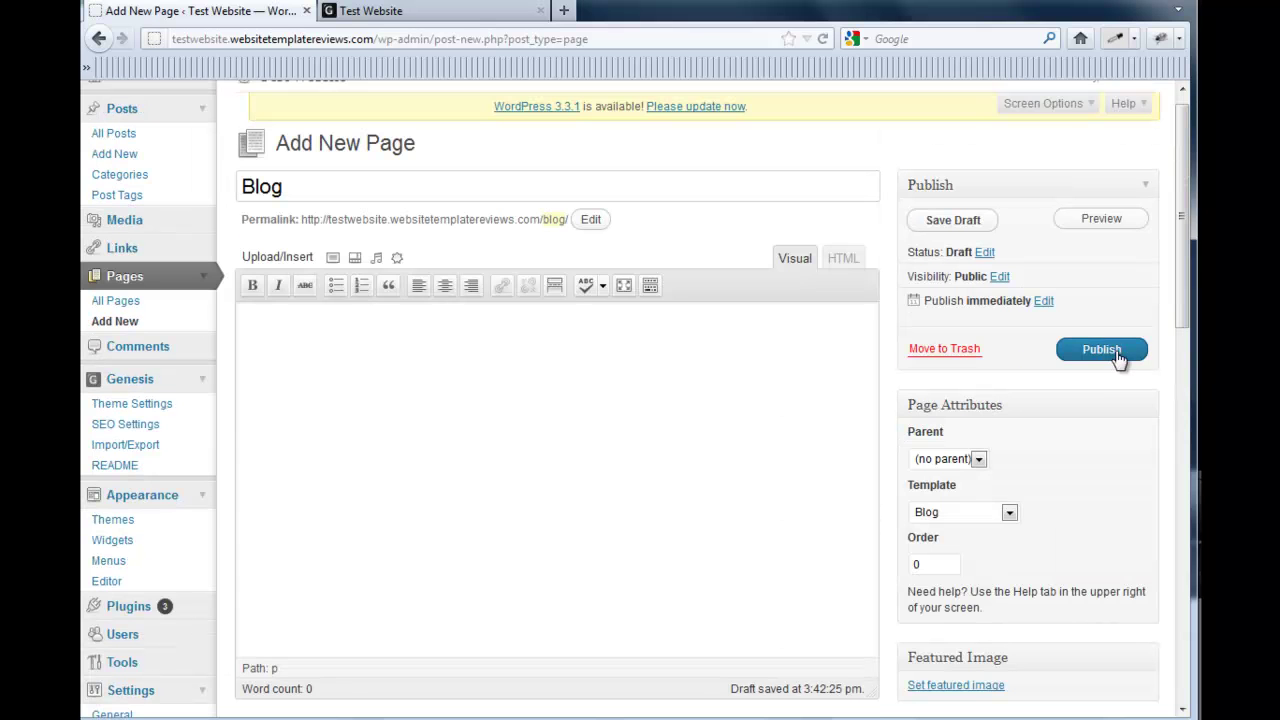
click(1110, 352)
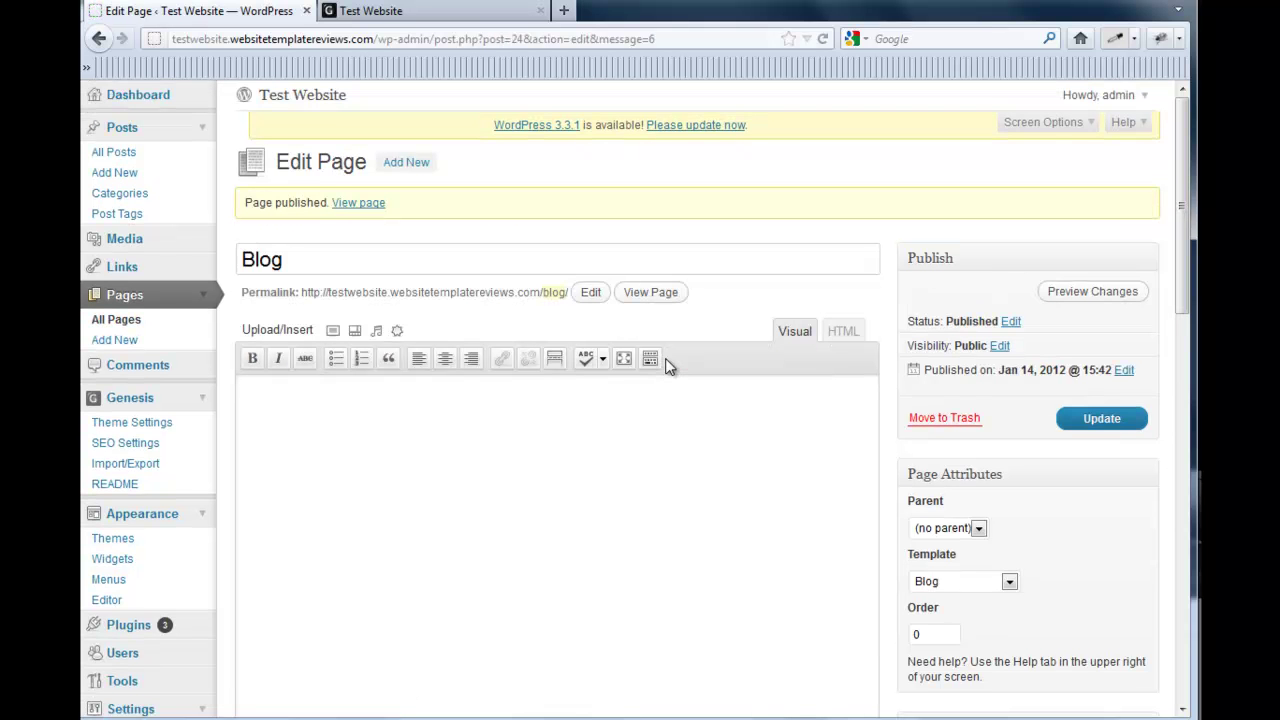
click(1106, 428)
Step: Check the live website, then return to the Blog page editor
click(443, 15)
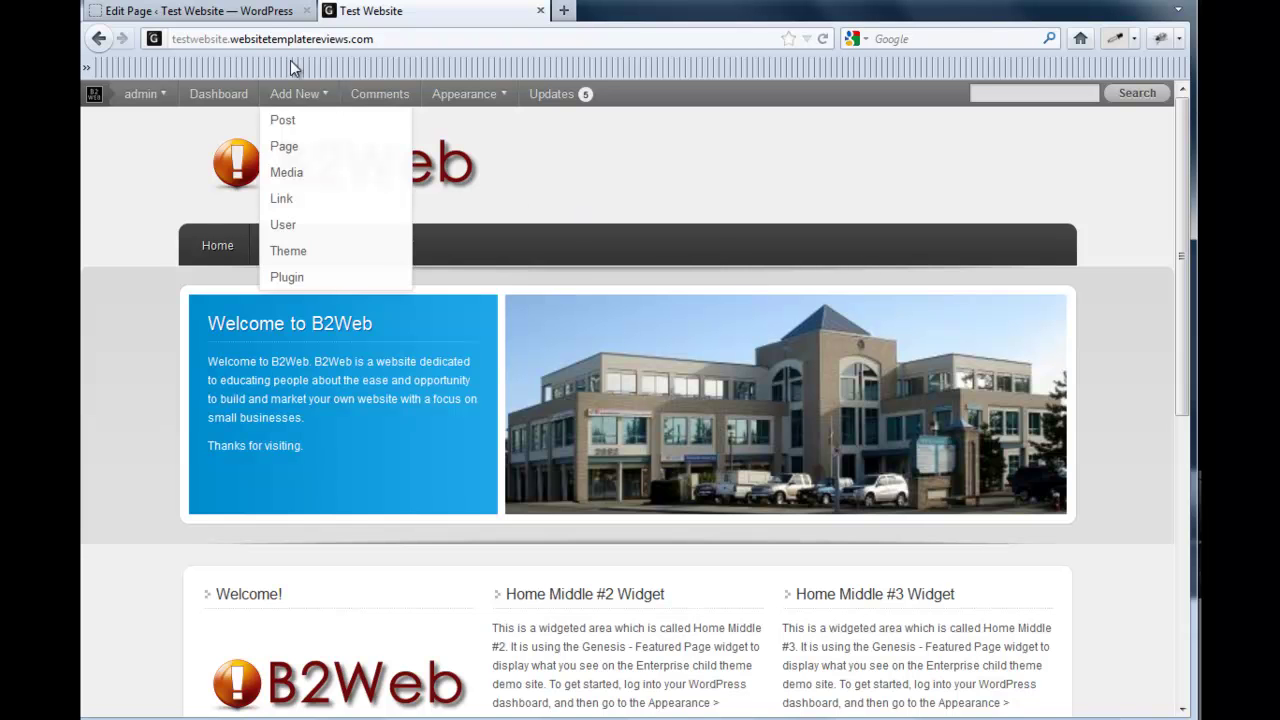
click(283, 12)
scroll(486, 165, down, 4)
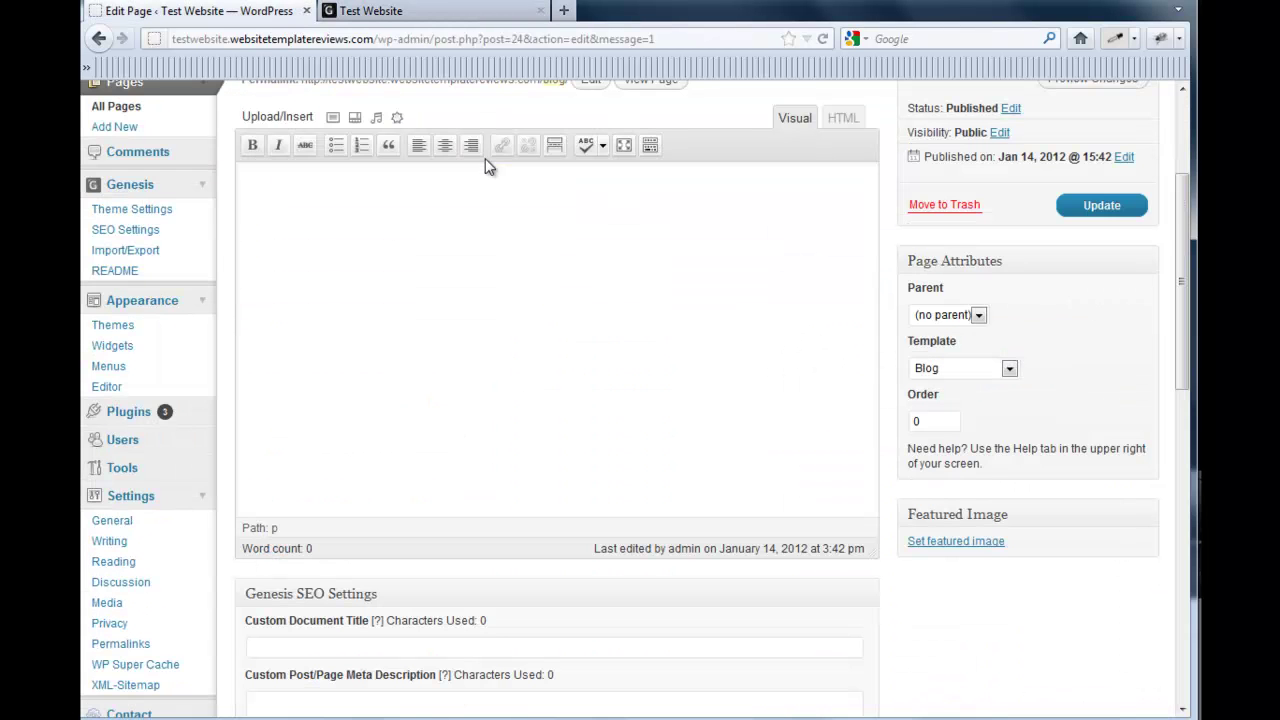
scroll(437, 201, down, 4)
scroll(420, 205, down, 4)
scroll(330, 260, up, 2)
Step: Go to the Widgets screen and expand the Primary Sidebar area
click(185, 451)
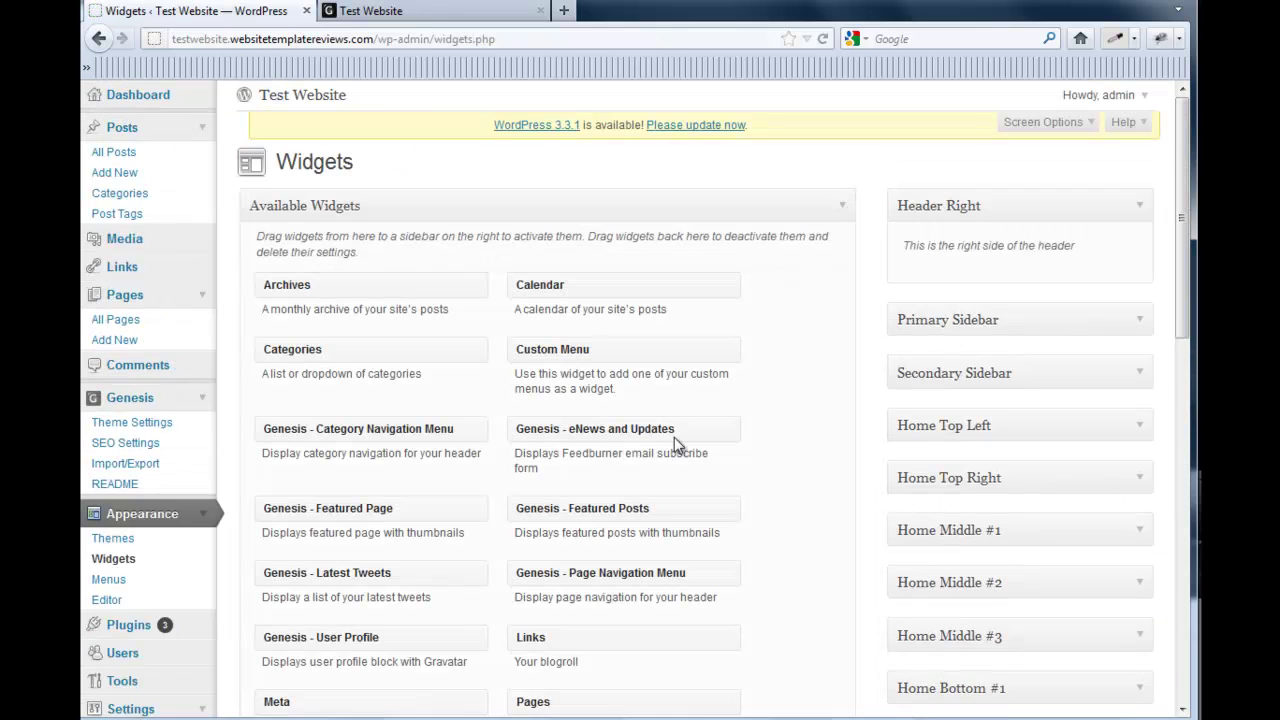
click(1139, 320)
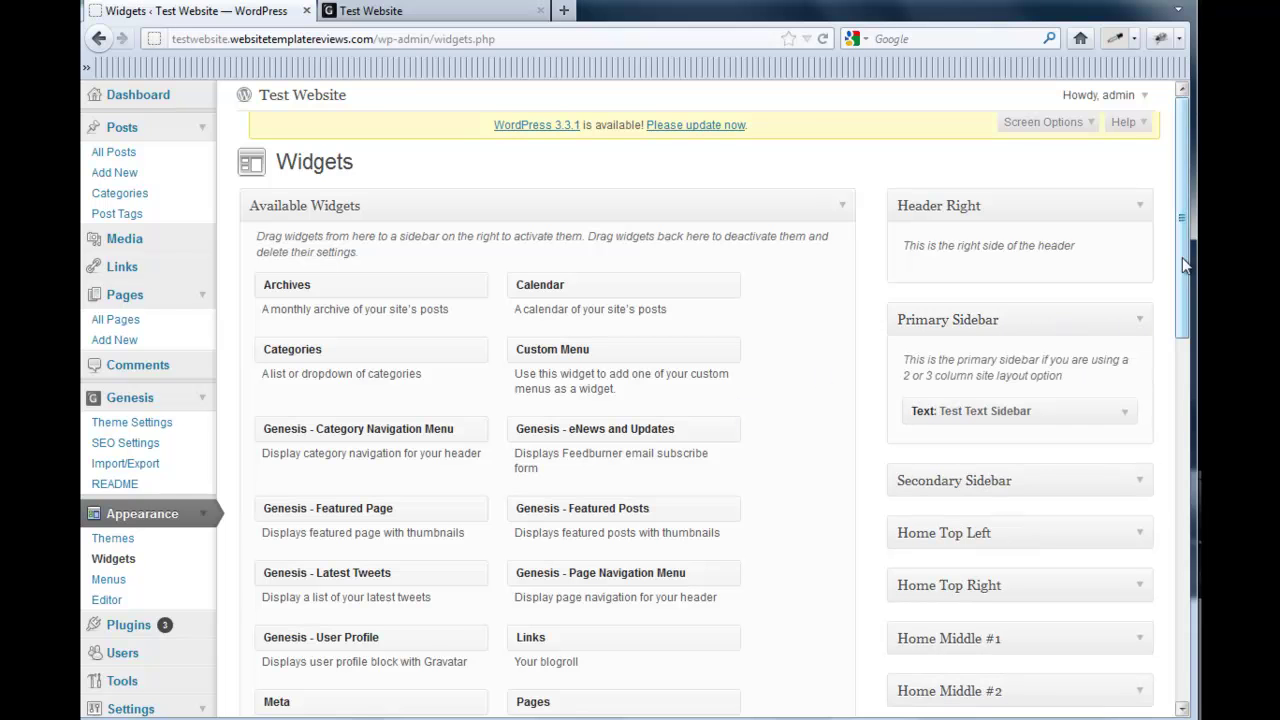
scroll(1180, 275, down, 1)
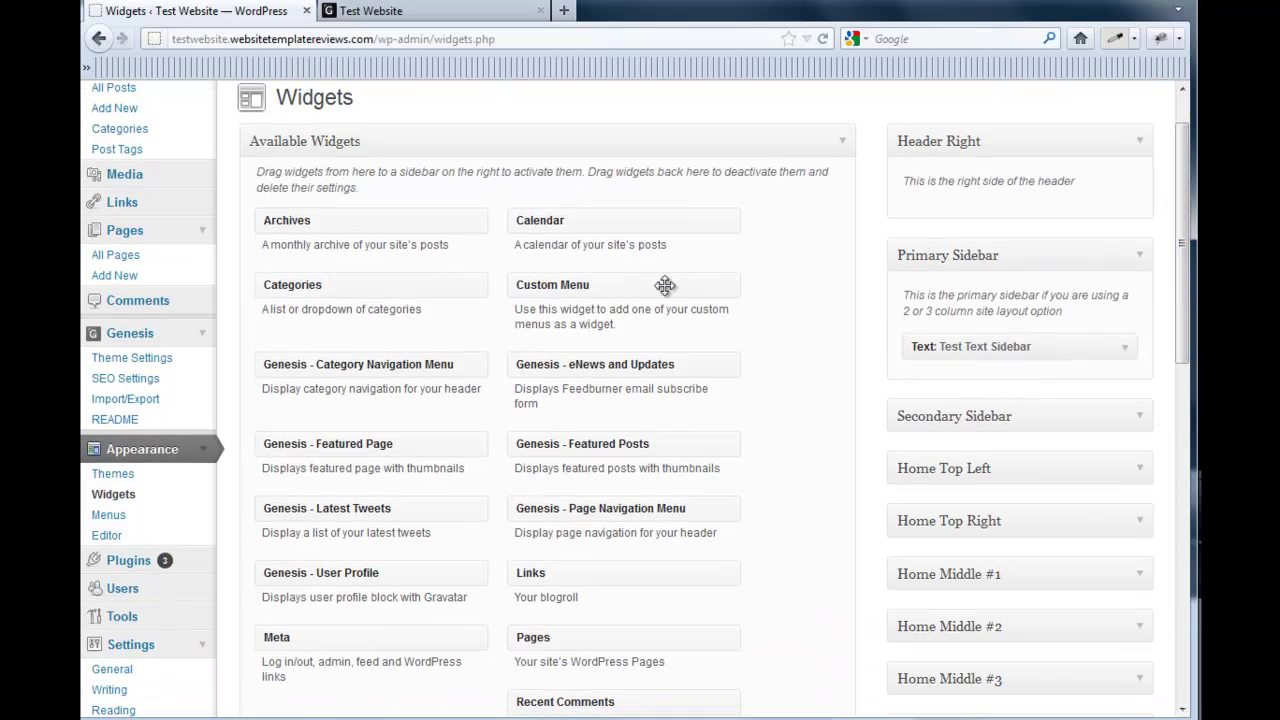
scroll(800, 349, down, 2)
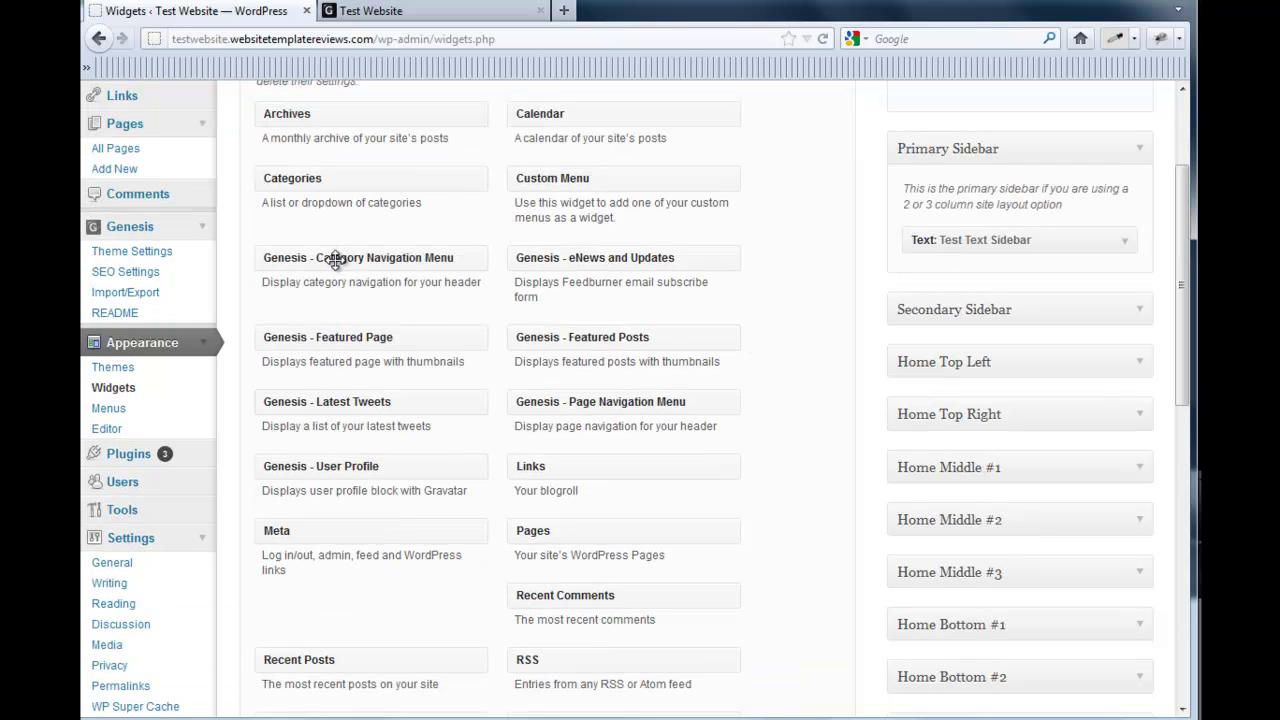
Step: Add a Category Navigation Menu widget titled 'Blog' to Header Right, save it, and collapse the area
mouse_move(336, 255)
mouse_down()
mouse_move(755, 222)
mouse_move(975, 275)
mouse_up()
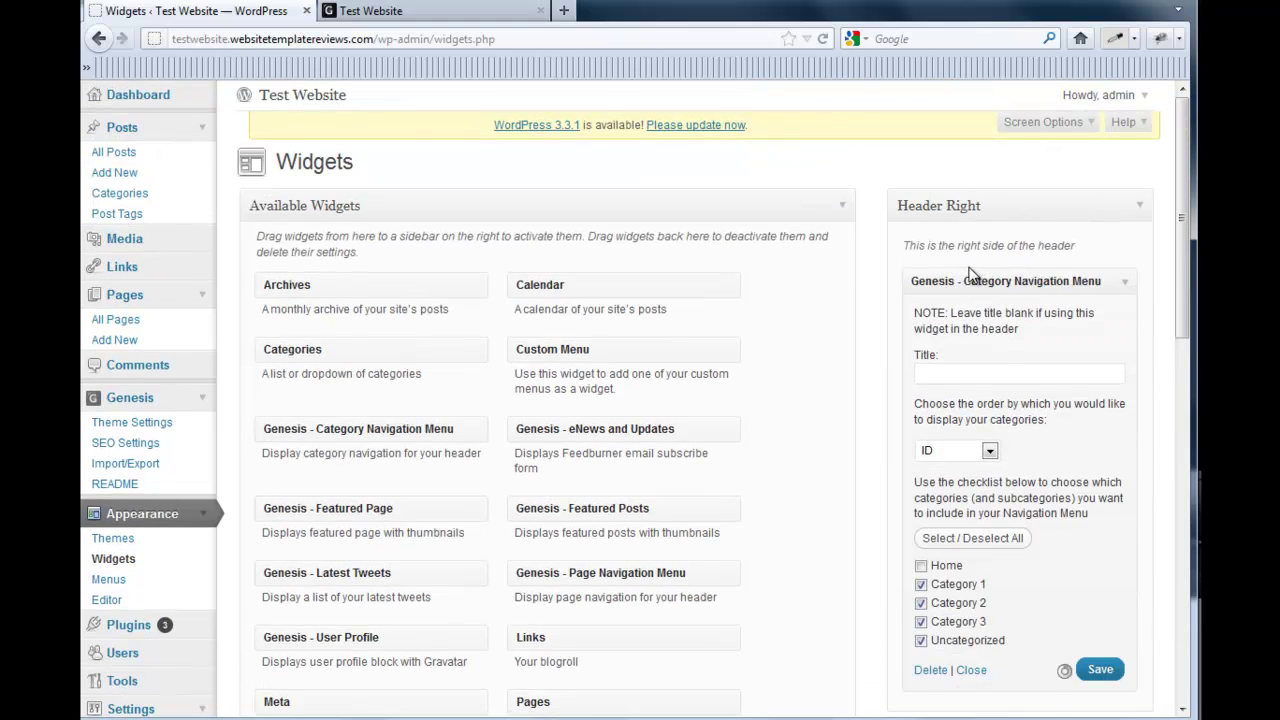
scroll(1000, 285, down, 2)
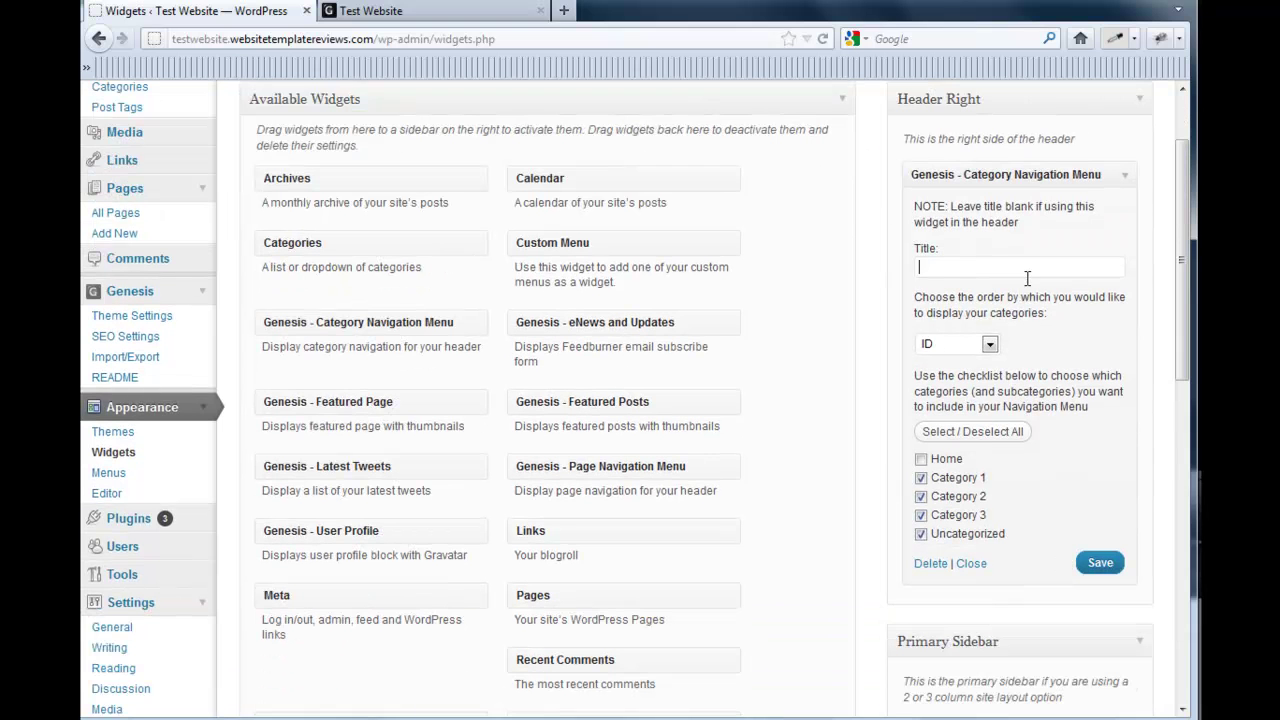
text(Blog)
click(1058, 464)
click(1098, 564)
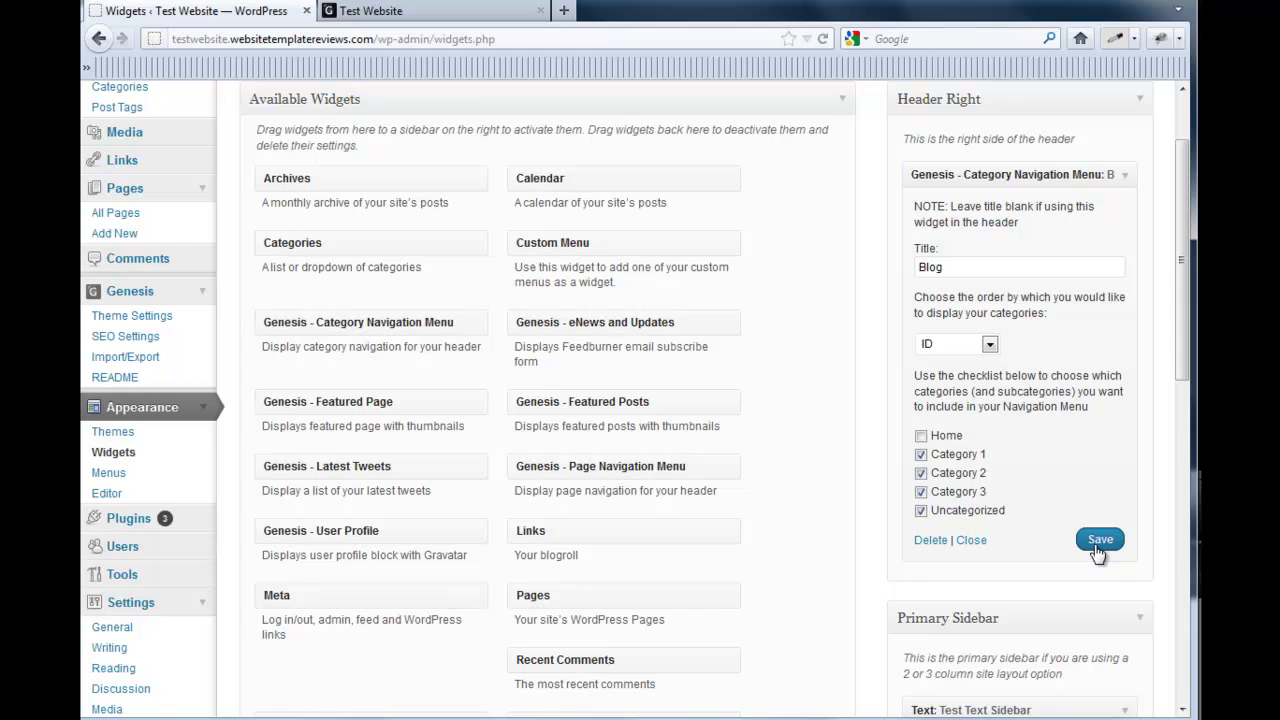
click(1137, 103)
mouse_move(1192, 235)
mouse_down()
mouse_move(1193, 184)
mouse_move(1199, 213)
mouse_up()
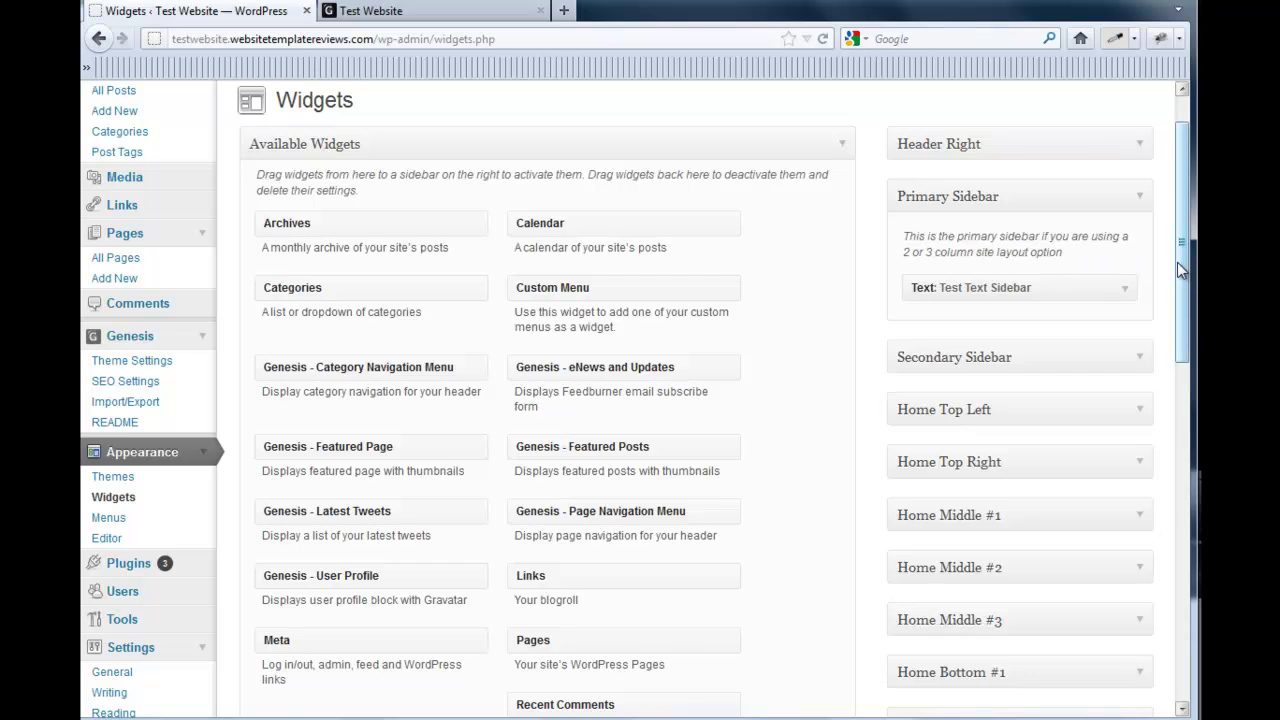
Step: Drop a Genesis Category Navigation Menu widget into Home Middle #3, title it 'Blog', and save
scroll(1182, 268, down, 1)
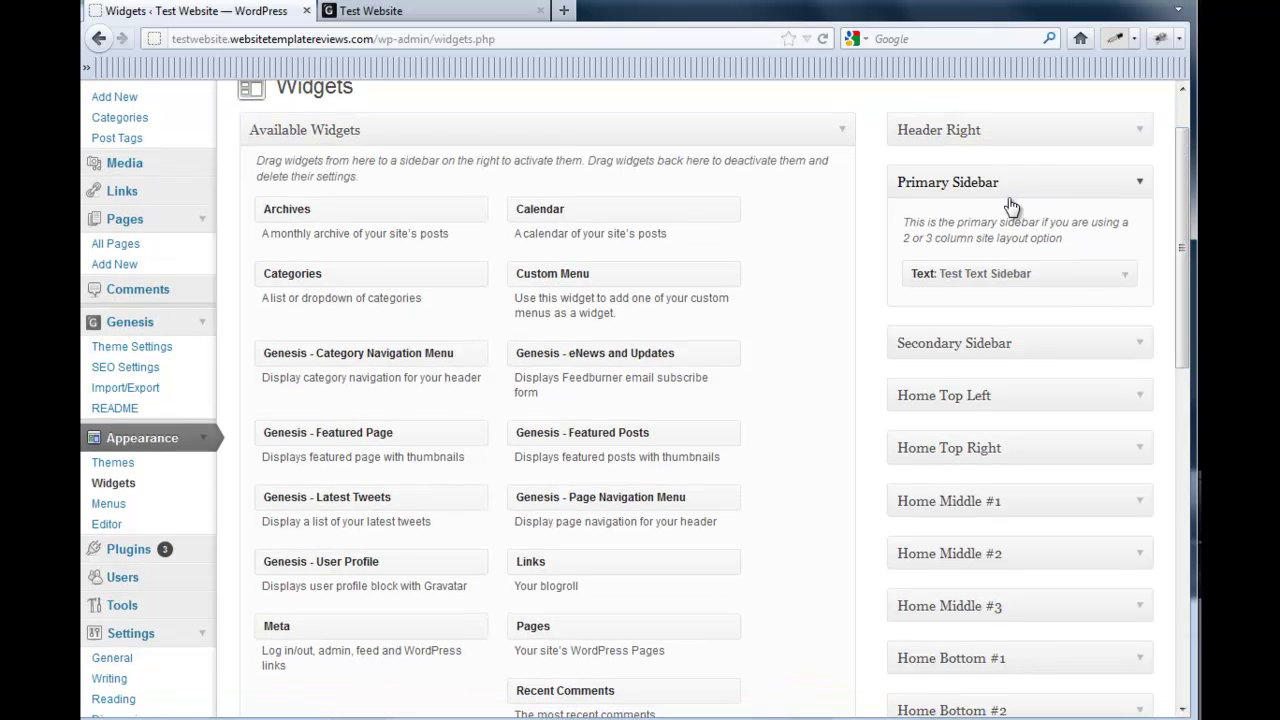
drag(1182, 262, 1186, 352)
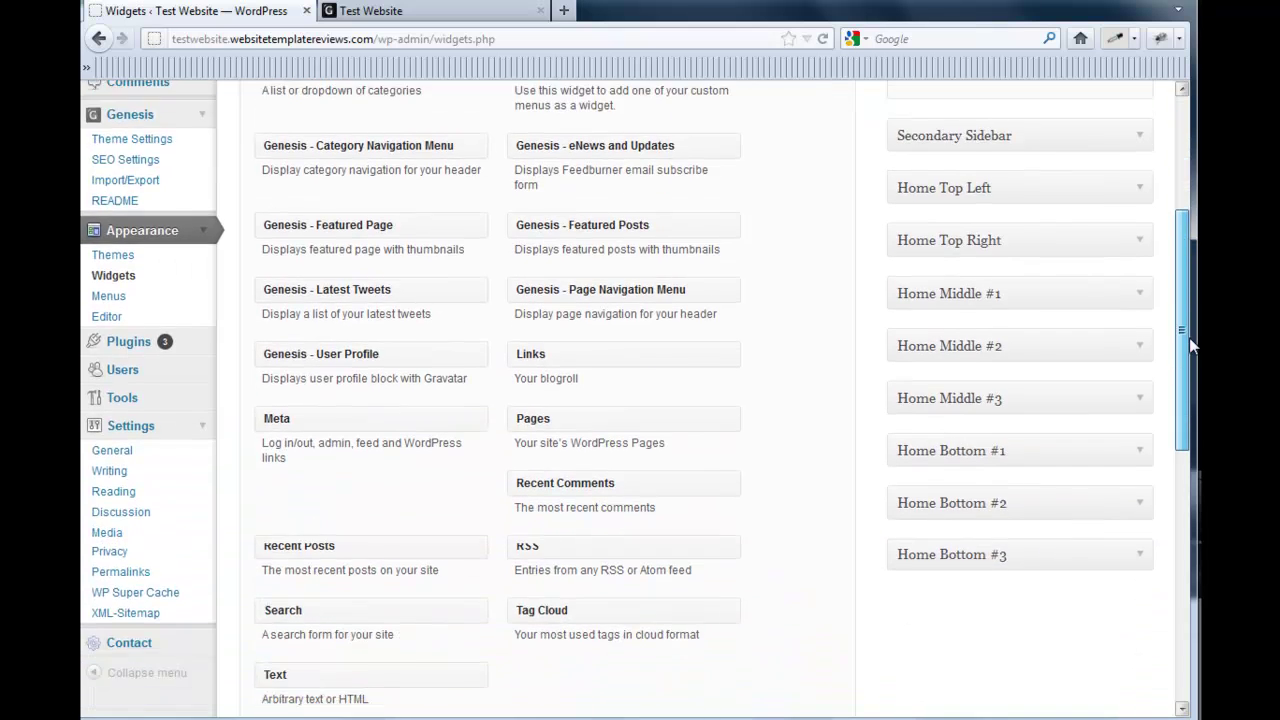
click(1139, 373)
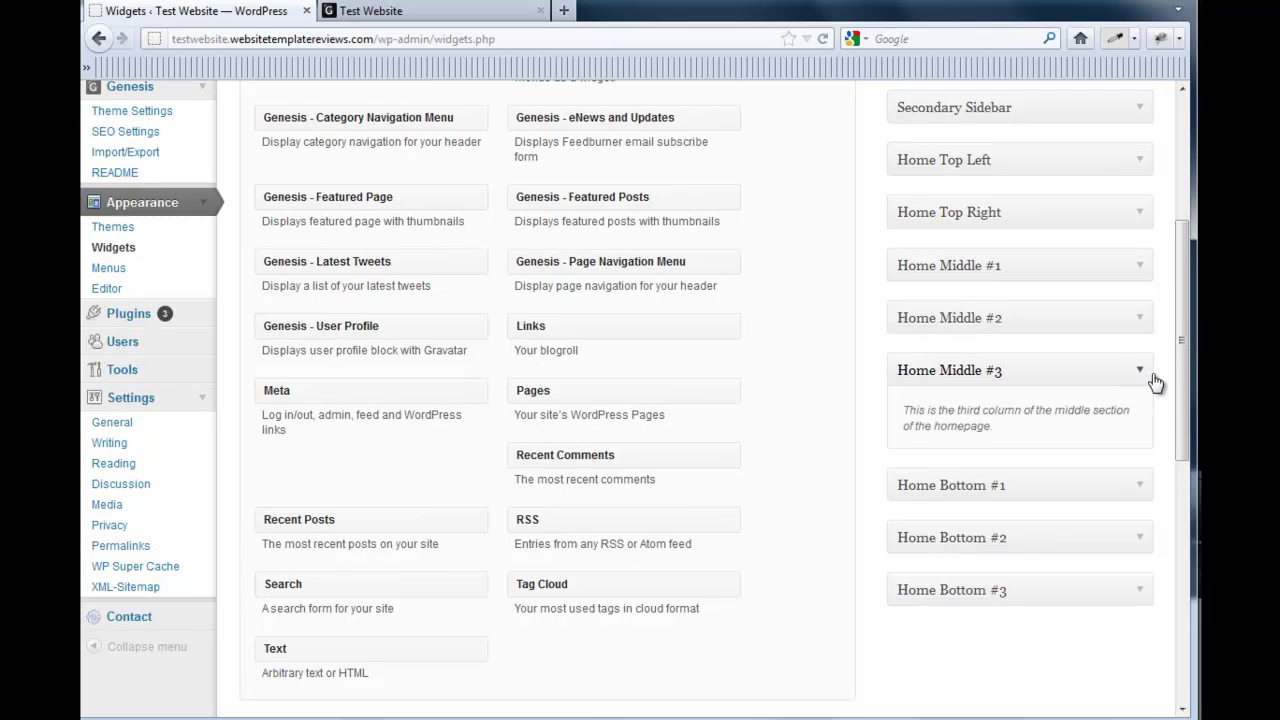
drag(1183, 367, 1185, 294)
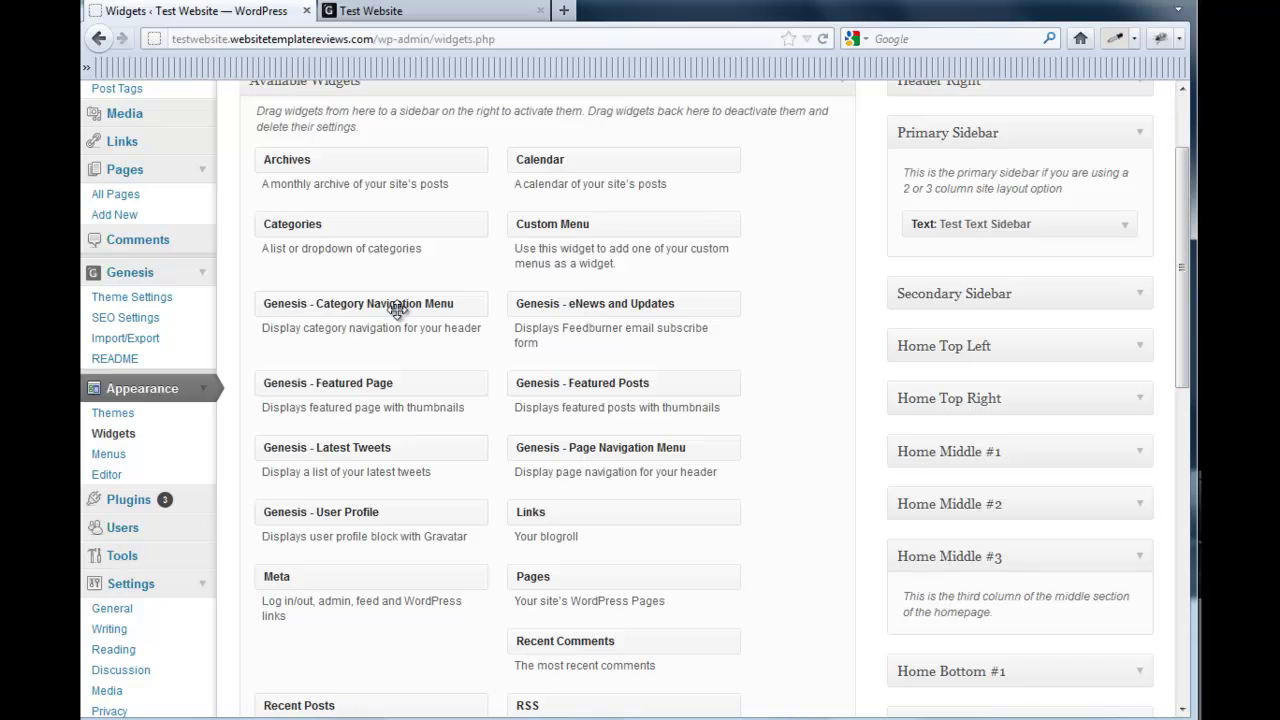
drag(395, 305, 778, 714)
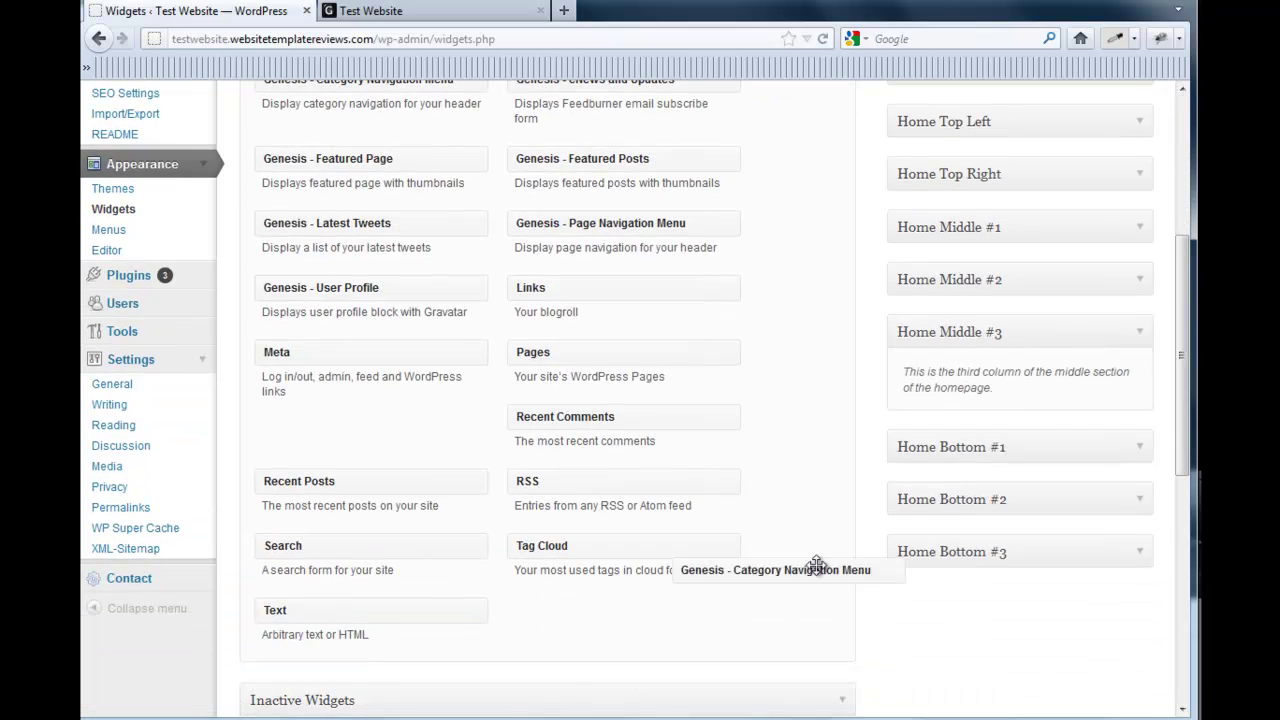
drag(778, 714, 1035, 416)
scroll(1019, 440, down, 2)
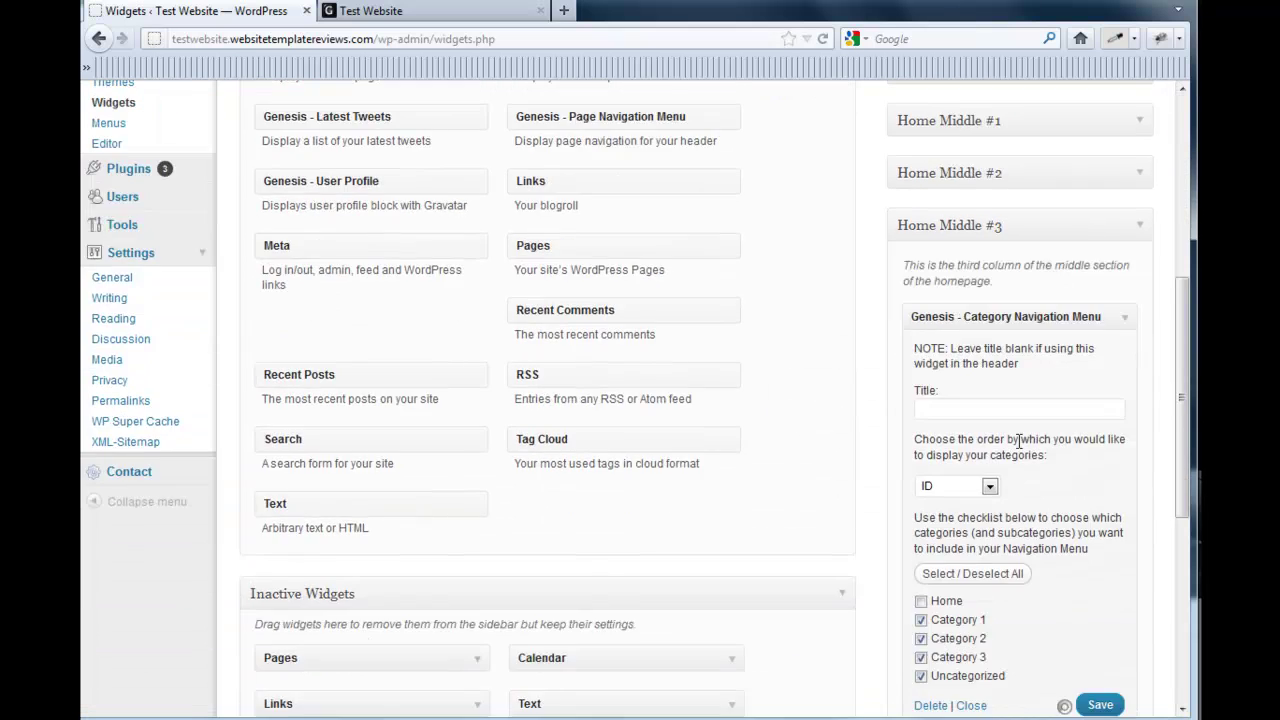
text(B)
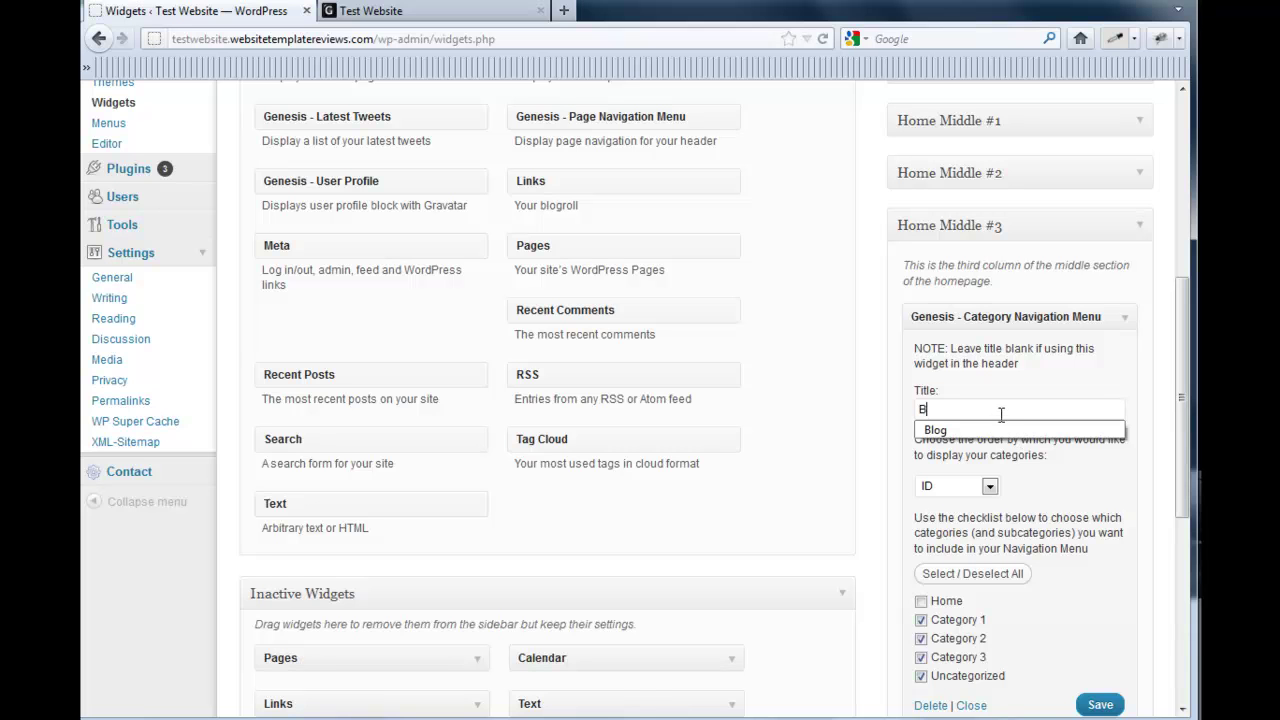
text(log)
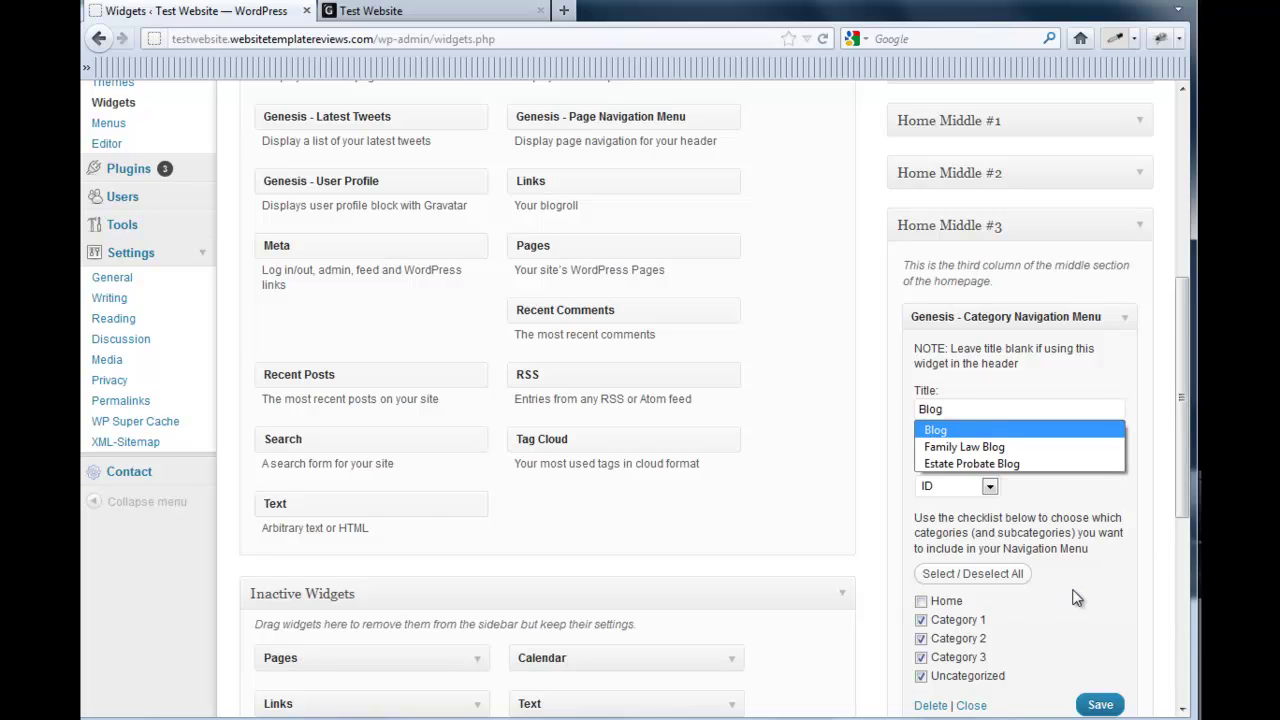
scroll(1072, 605, down, 2)
click(1095, 600)
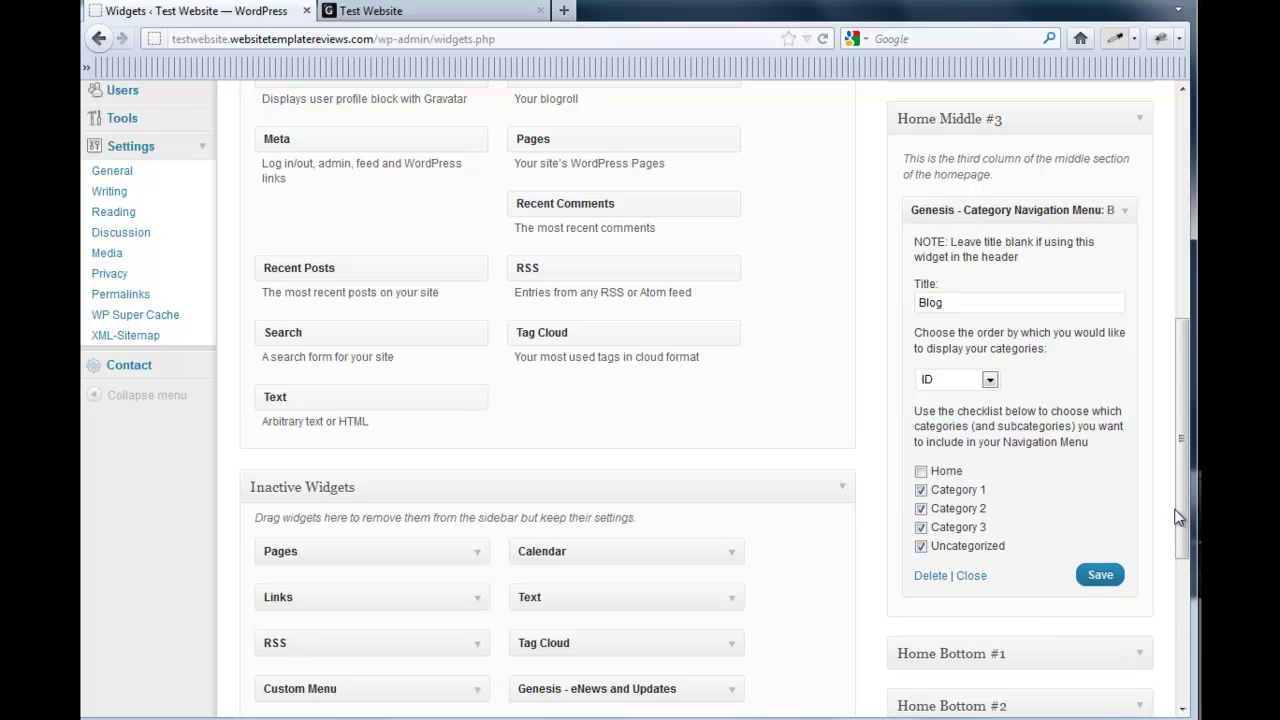
Step: Move the Blog widget into Primary Sidebar, check Blog Post 3 live, and return to Widgets
drag(1181, 518, 1143, 243)
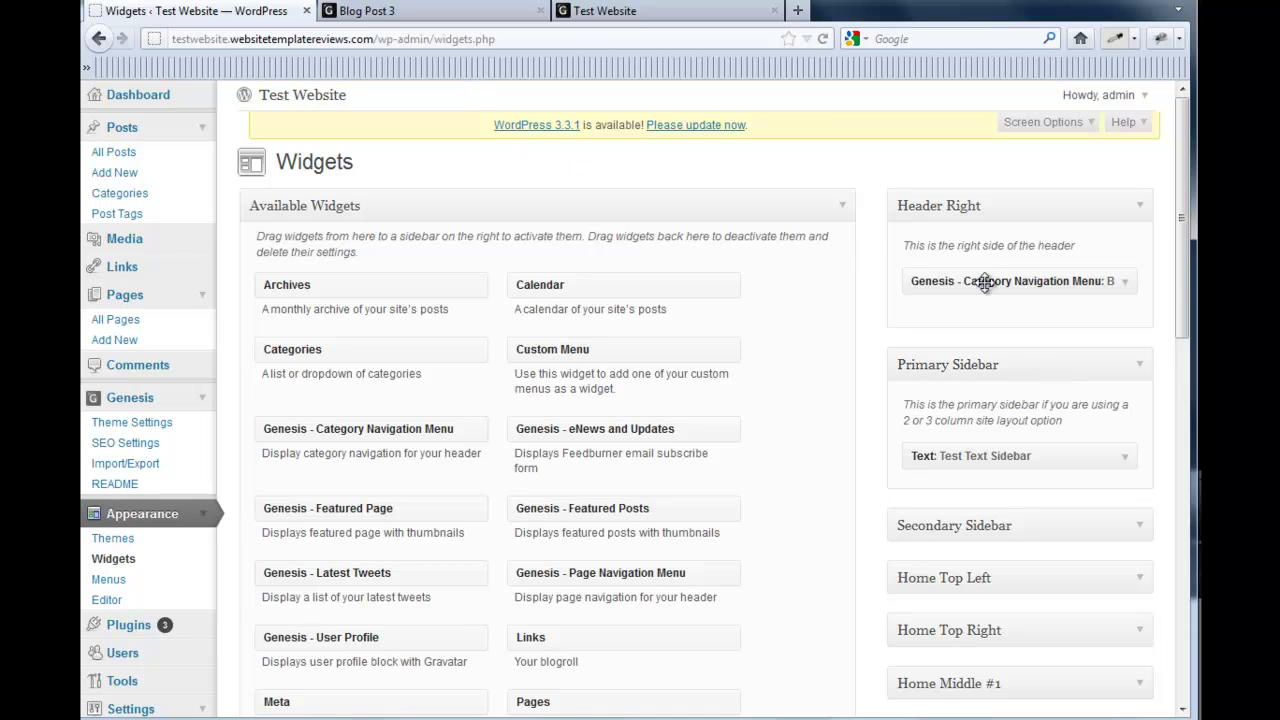
drag(985, 287, 994, 498)
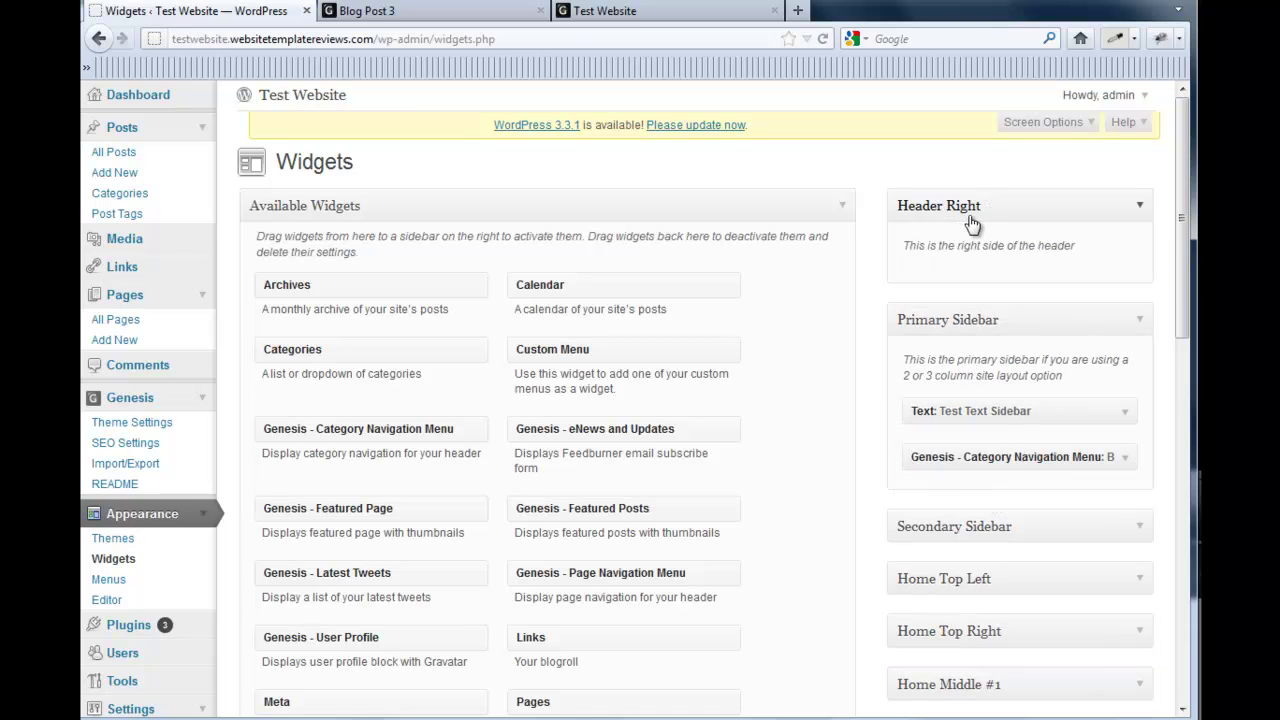
click(659, 13)
click(460, 11)
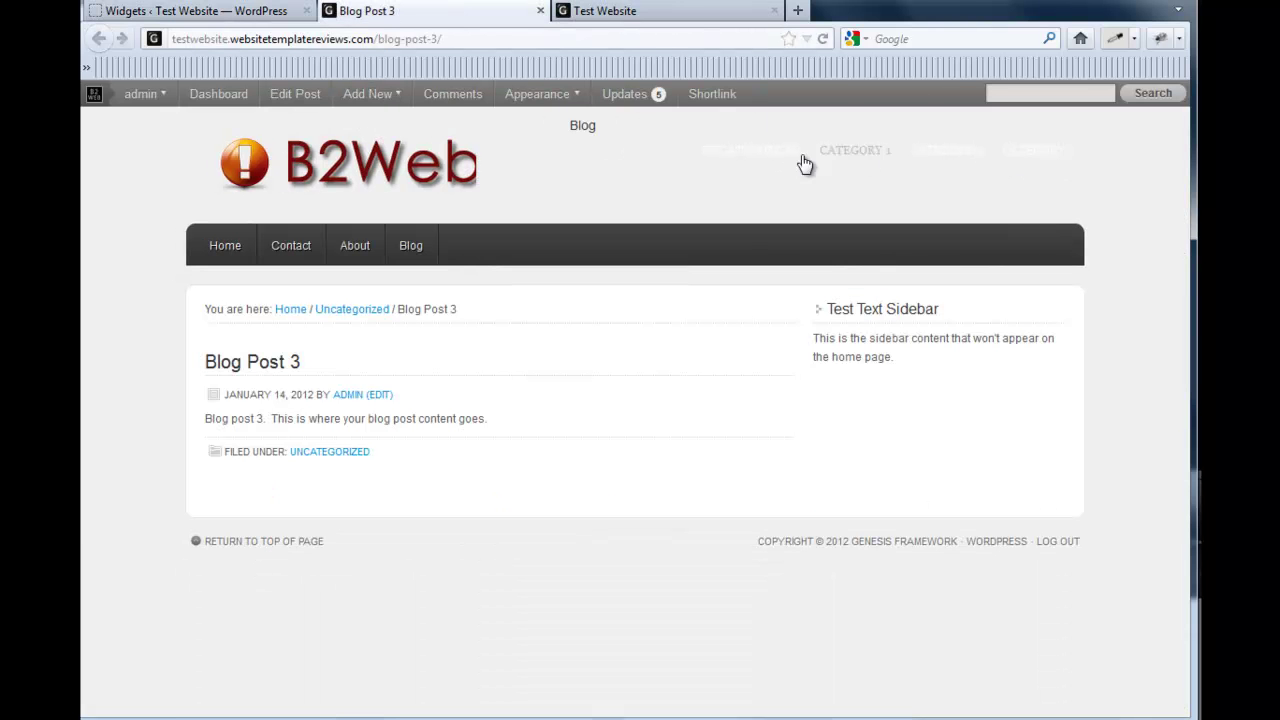
click(219, 14)
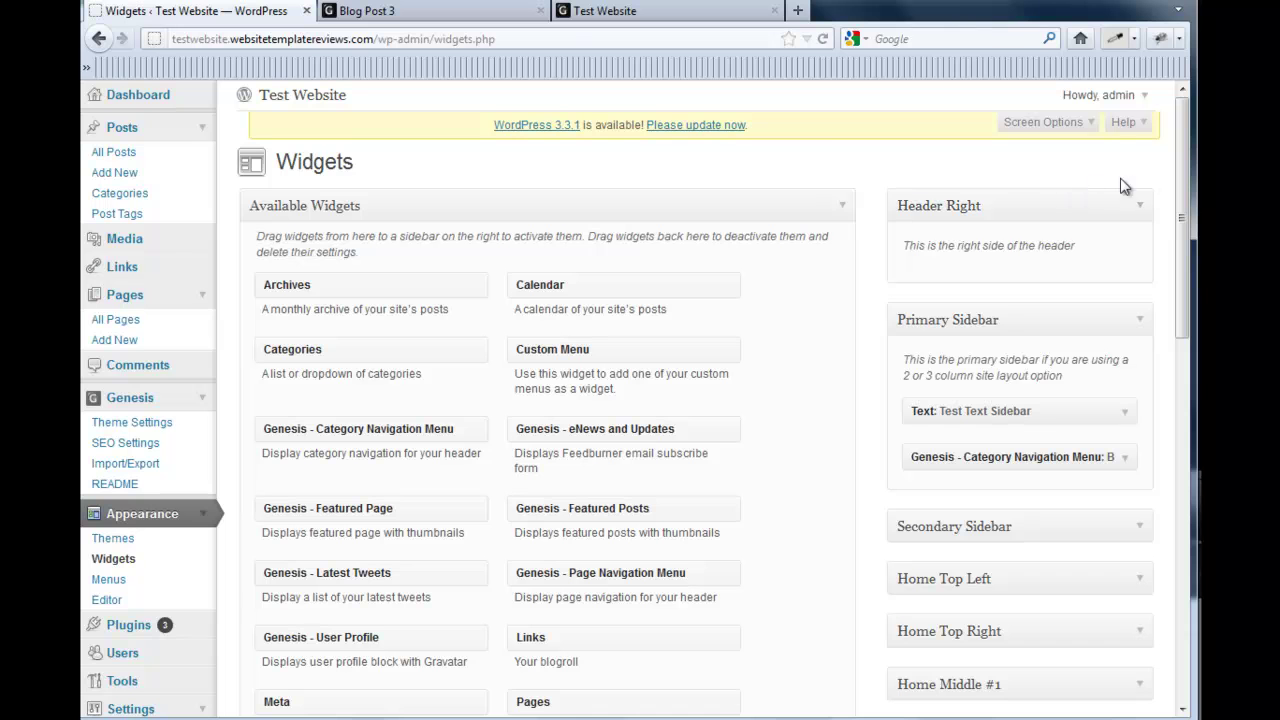
Step: Scroll the live homepage to review the Blog widget listing Uncategorized and Category 1–3
drag(1176, 199, 1180, 229)
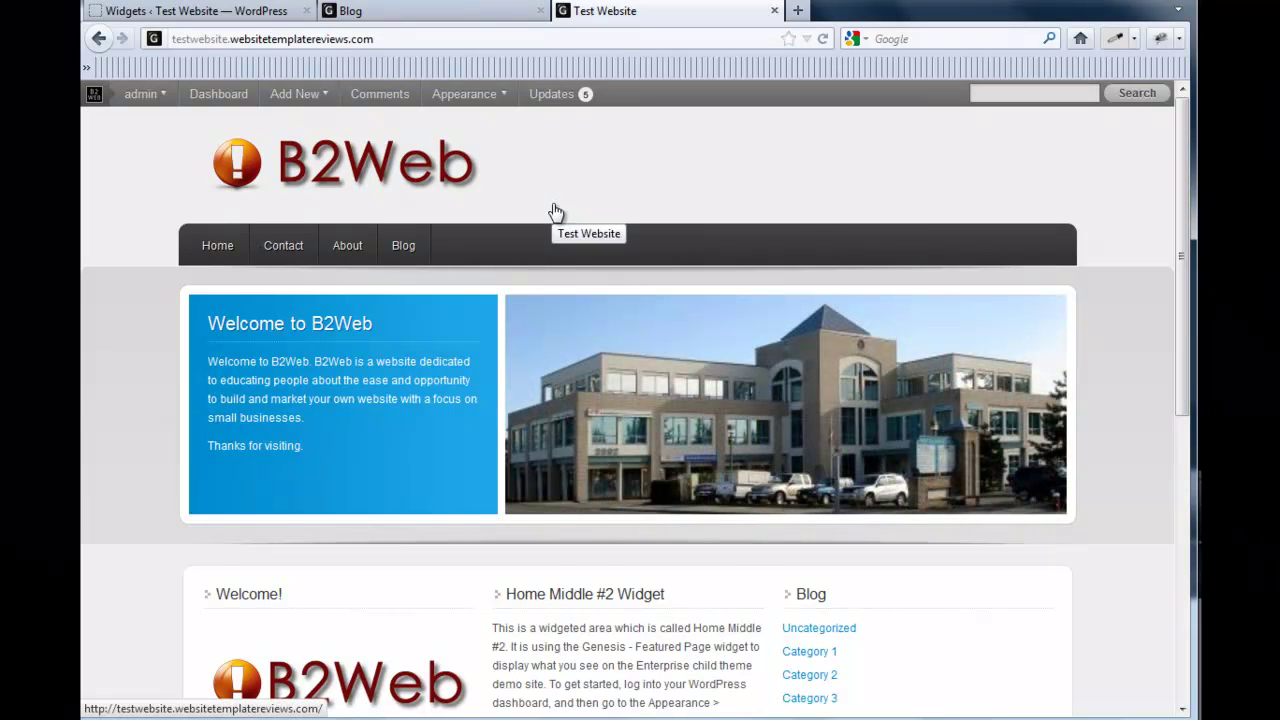
scroll(820, 214, down, 2)
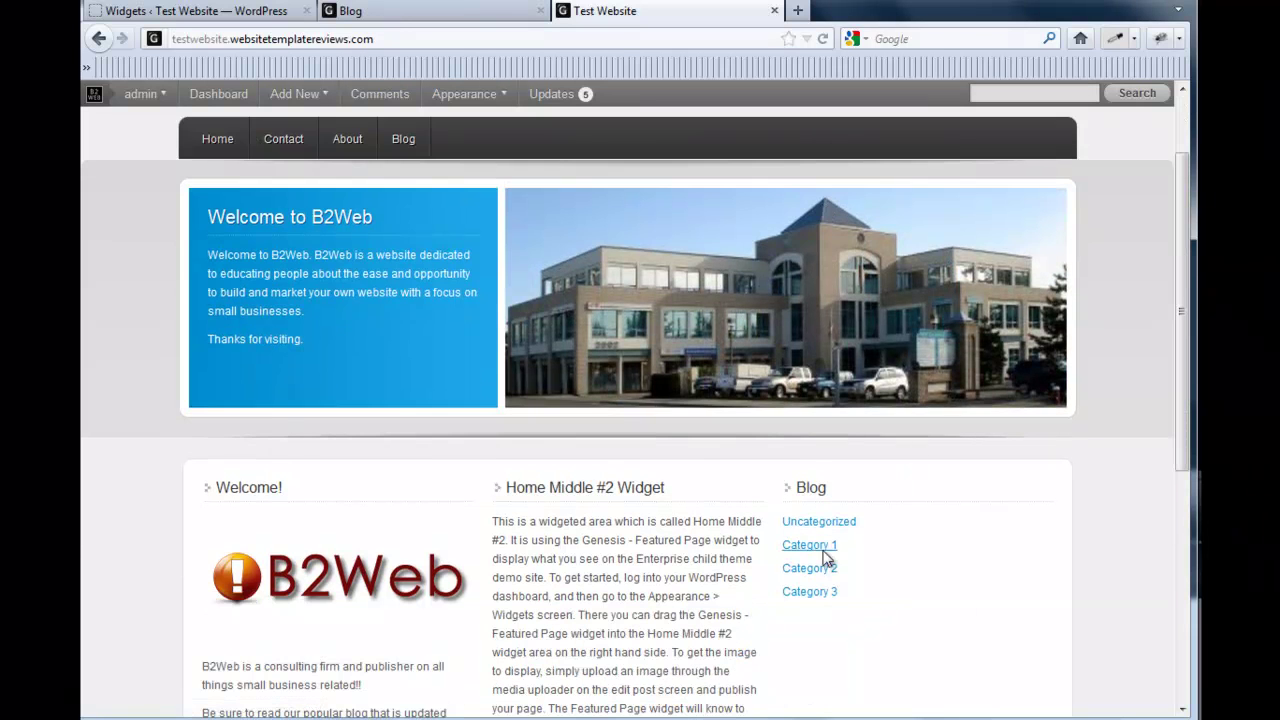
scroll(910, 517, up, 2)
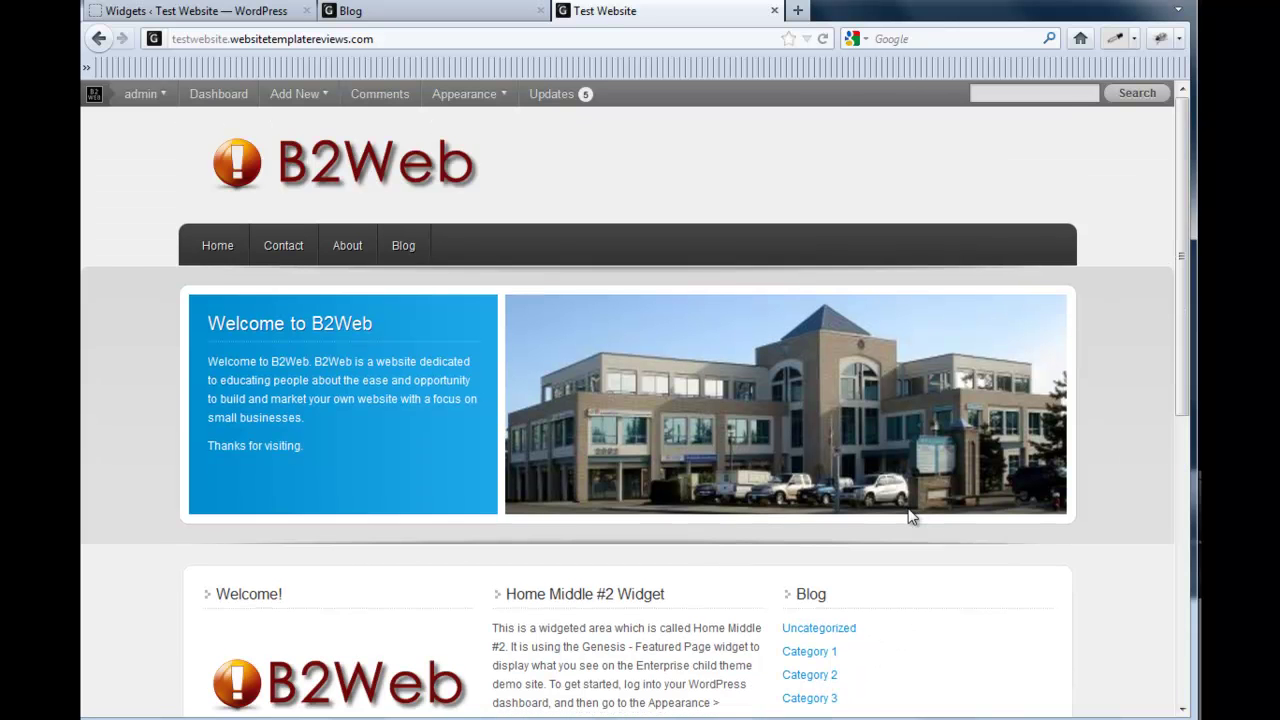
scroll(910, 517, down, 5)
scroll(755, 347, up, 5)
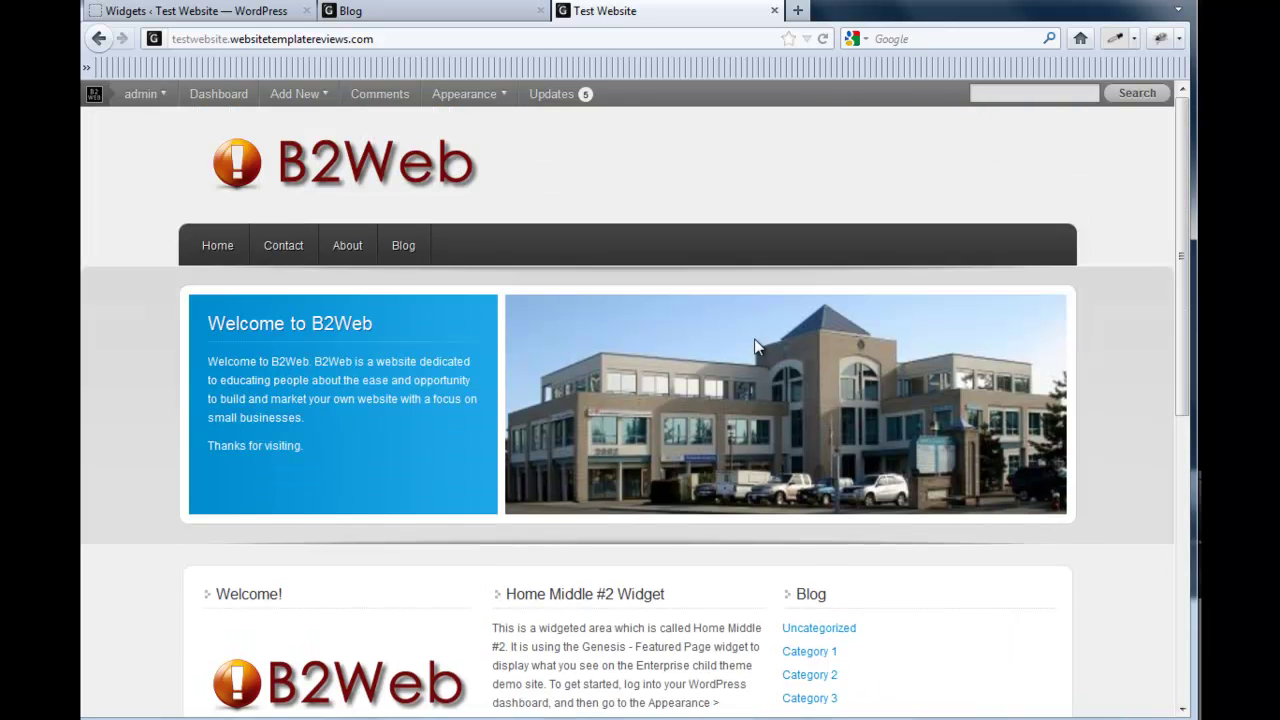
Step: Open the live Blog page and scroll through Blog Posts 1–3, Hello world! and the sidebar Blog category list
click(401, 247)
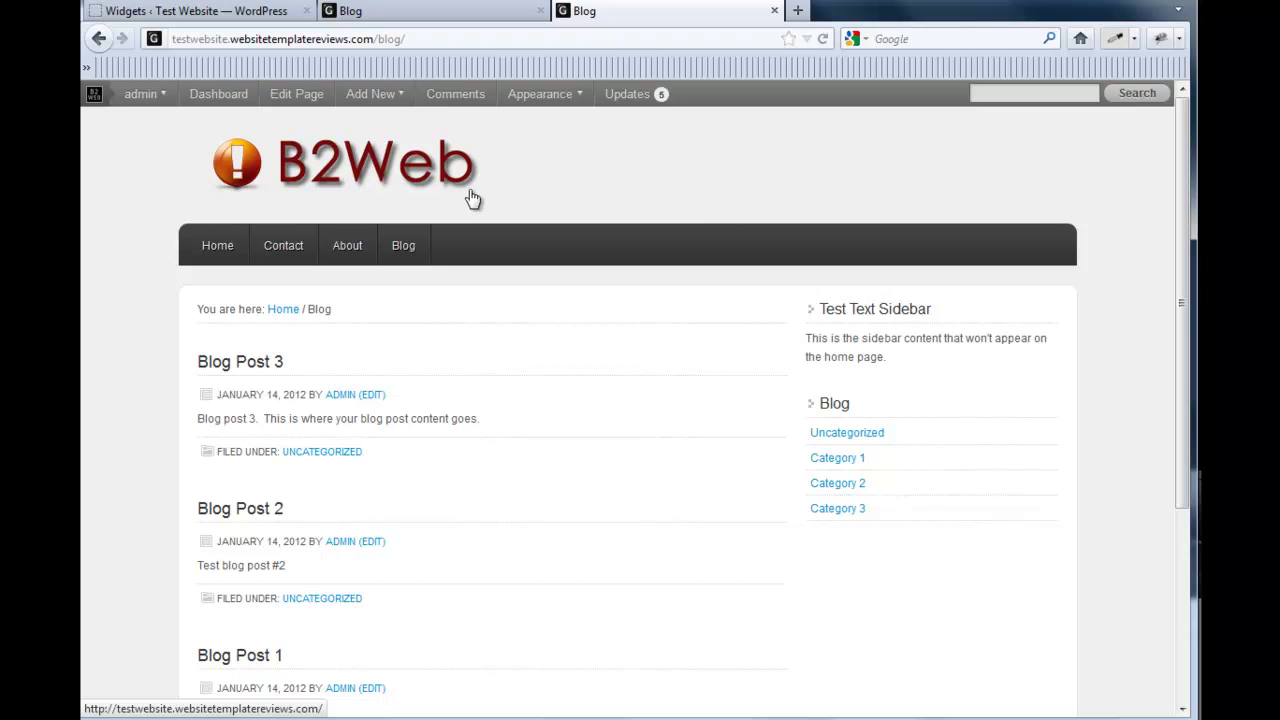
scroll(523, 200, down, 2)
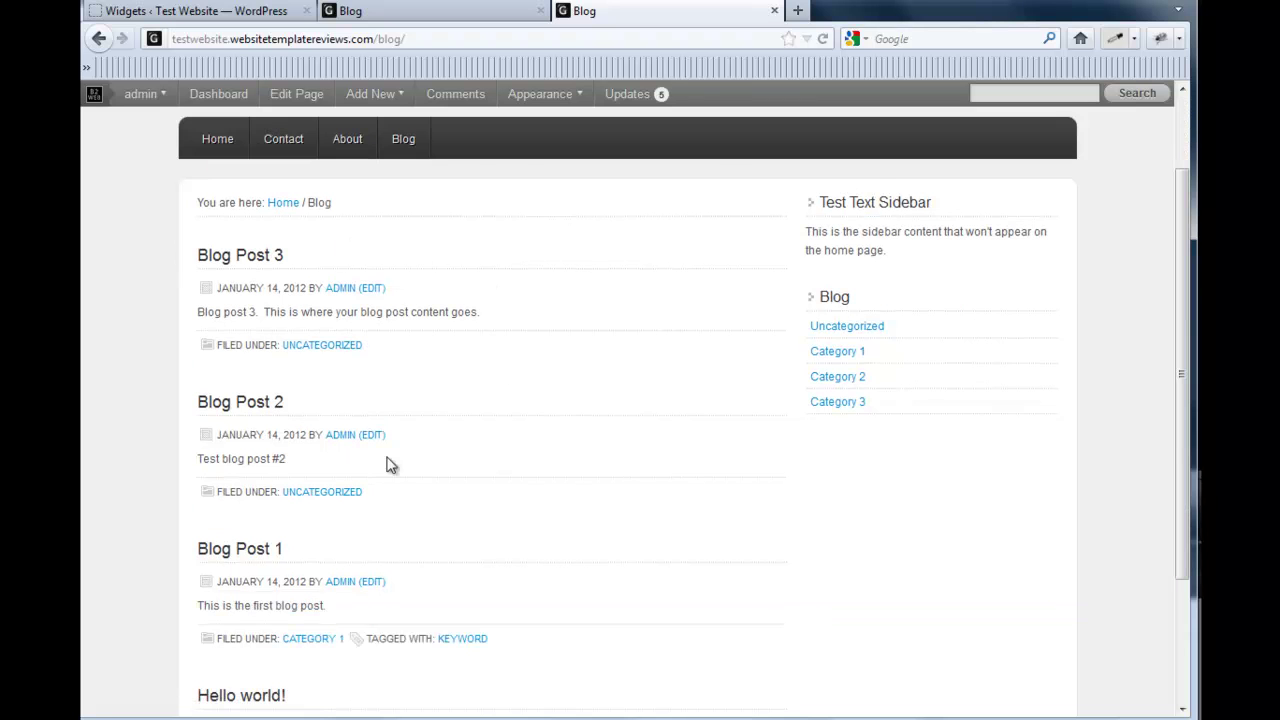
scroll(597, 288, down, 2)
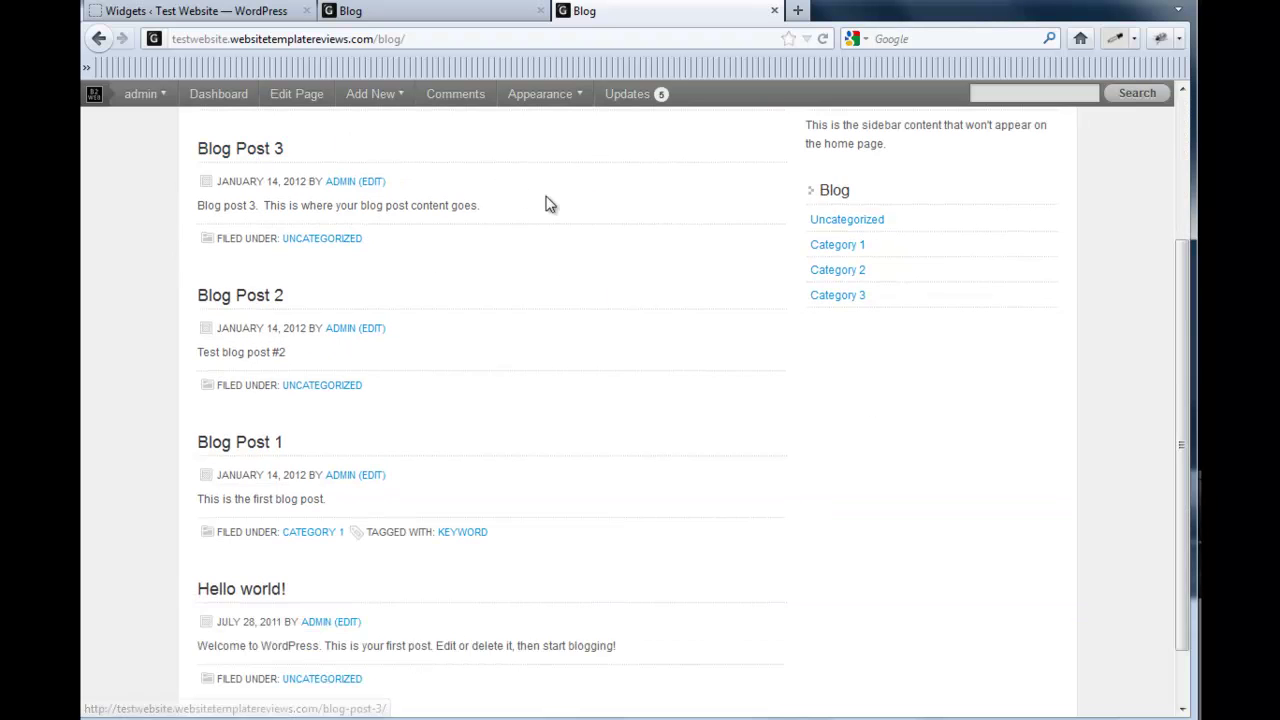
scroll(548, 200, down, 1)
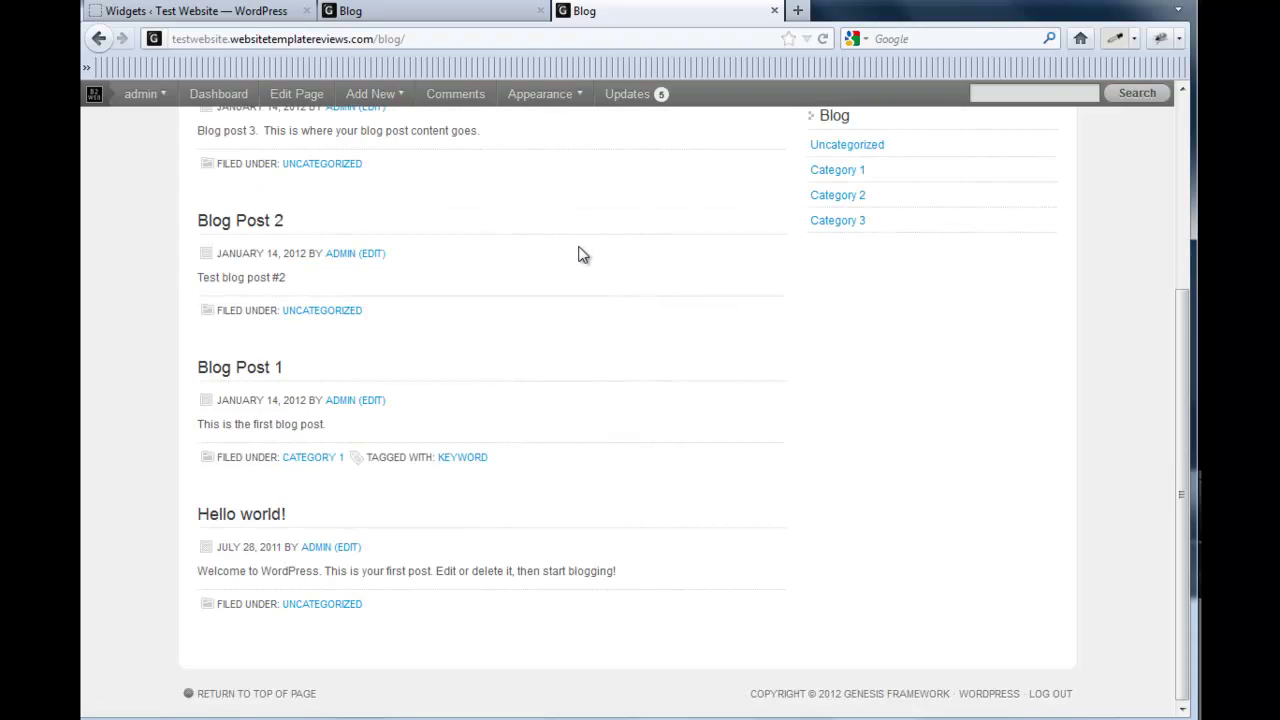
scroll(585, 255, up, 5)
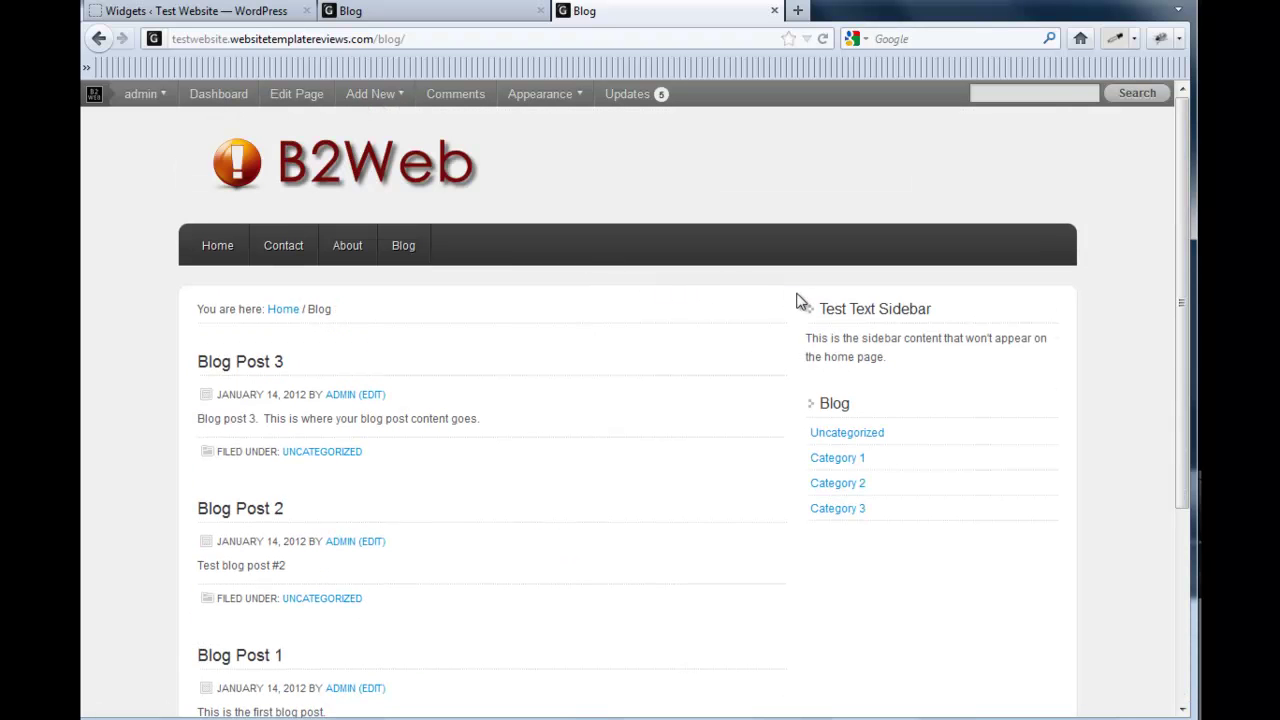